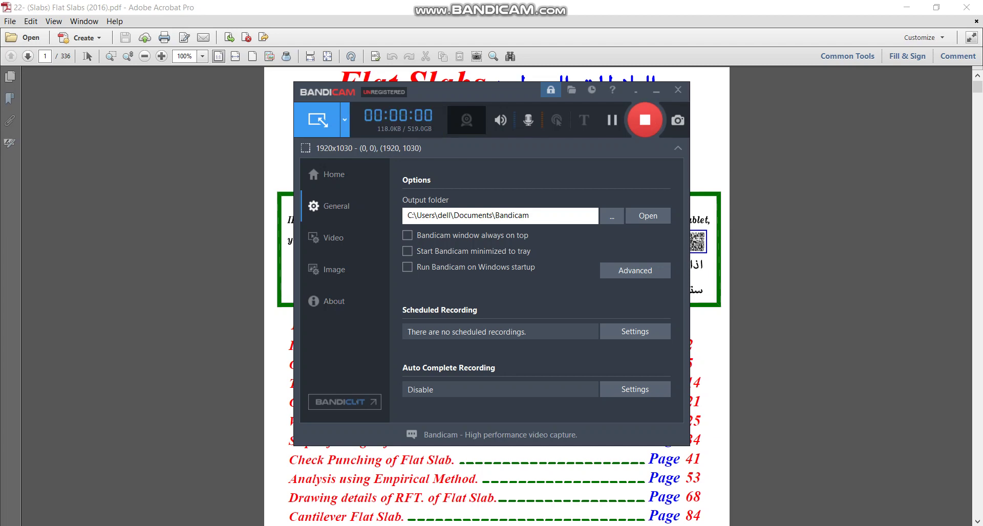
Scroll the Flat Slabs PDF from the cover down to page 7's one-way slab strip diagrams
{"action": "scroll", "coordinate": [497, 296], "scroll_direction": "down", "scroll_amount": 2}
{"action": "scroll", "coordinate": [497, 296], "scroll_direction": "down", "scroll_amount": 4}
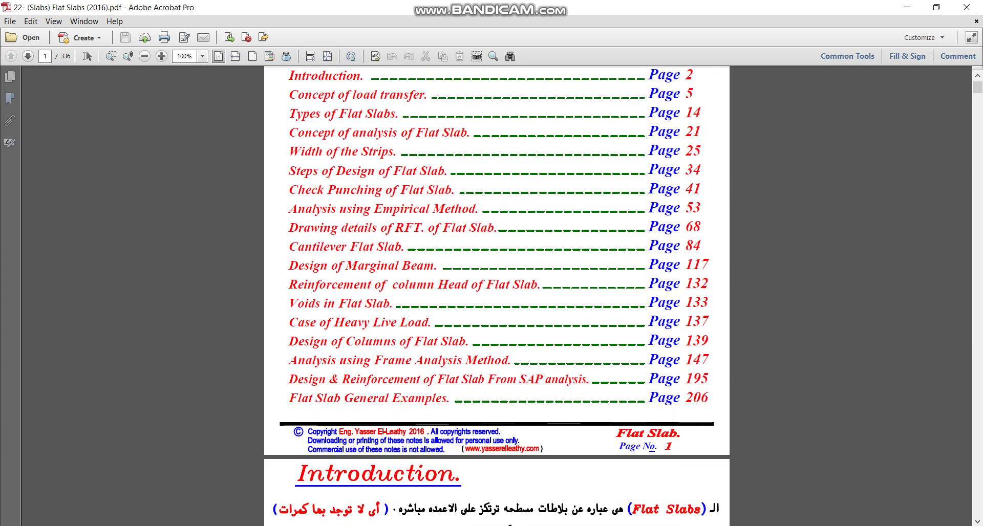
{"action": "scroll", "coordinate": [497, 296], "scroll_direction": "down", "scroll_amount": 2}
{"action": "scroll", "coordinate": [497, 295], "scroll_direction": "down", "scroll_amount": 1}
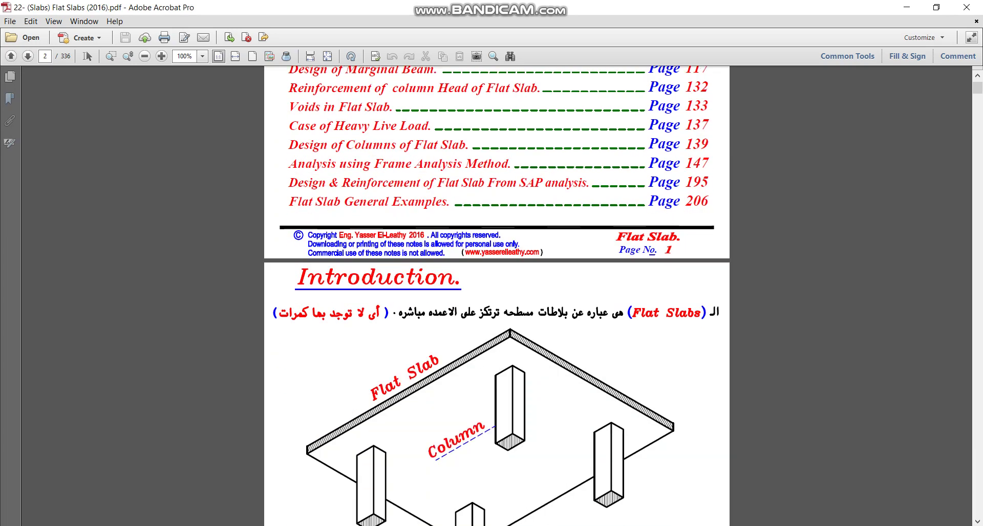
{"action": "scroll", "coordinate": [496, 295], "scroll_direction": "down", "scroll_amount": 3}
{"action": "scroll", "coordinate": [497, 296], "scroll_direction": "down", "scroll_amount": 3}
{"action": "scroll", "coordinate": [497, 295], "scroll_direction": "down", "scroll_amount": 3}
{"action": "scroll", "coordinate": [497, 296], "scroll_direction": "down", "scroll_amount": 3}
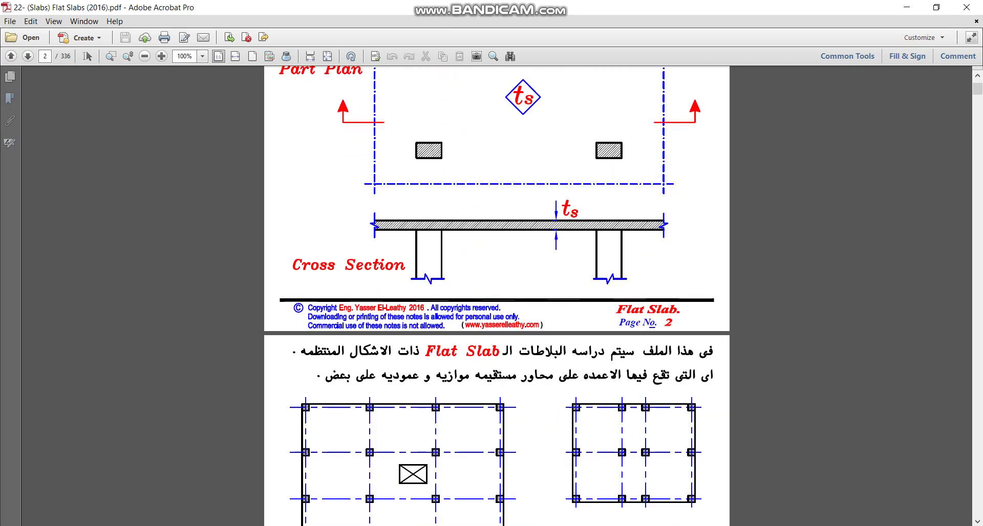
{"action": "scroll", "coordinate": [497, 296], "scroll_direction": "down", "scroll_amount": 3}
{"action": "scroll", "coordinate": [497, 296], "scroll_direction": "down", "scroll_amount": 3}
{"action": "scroll", "coordinate": [496, 296], "scroll_direction": "down", "scroll_amount": 4}
{"action": "scroll", "coordinate": [497, 296], "scroll_direction": "down", "scroll_amount": 4}
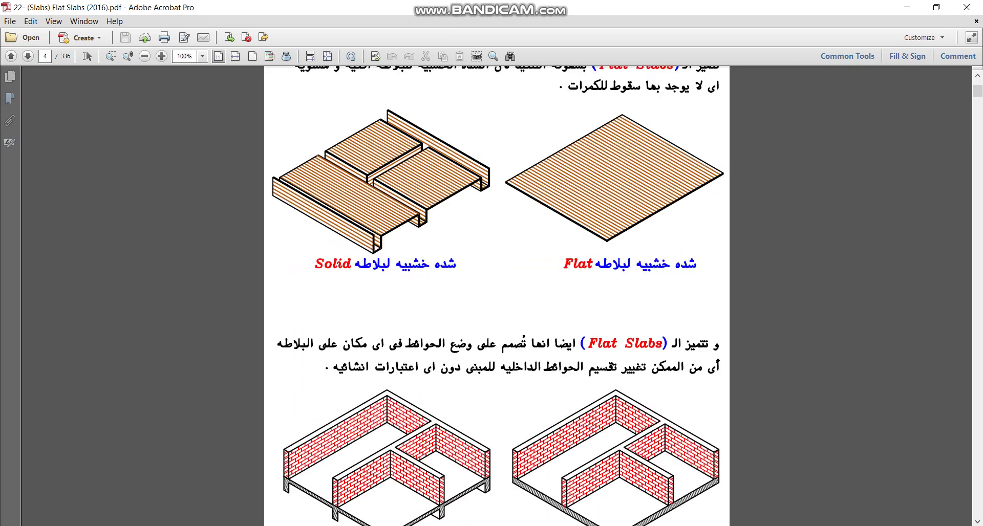
{"action": "scroll", "coordinate": [497, 296], "scroll_direction": "down", "scroll_amount": 3}
{"action": "scroll", "coordinate": [497, 295], "scroll_direction": "down", "scroll_amount": 3}
{"action": "scroll", "coordinate": [496, 296], "scroll_direction": "down", "scroll_amount": 3}
{"action": "scroll", "coordinate": [497, 296], "scroll_direction": "down", "scroll_amount": 3}
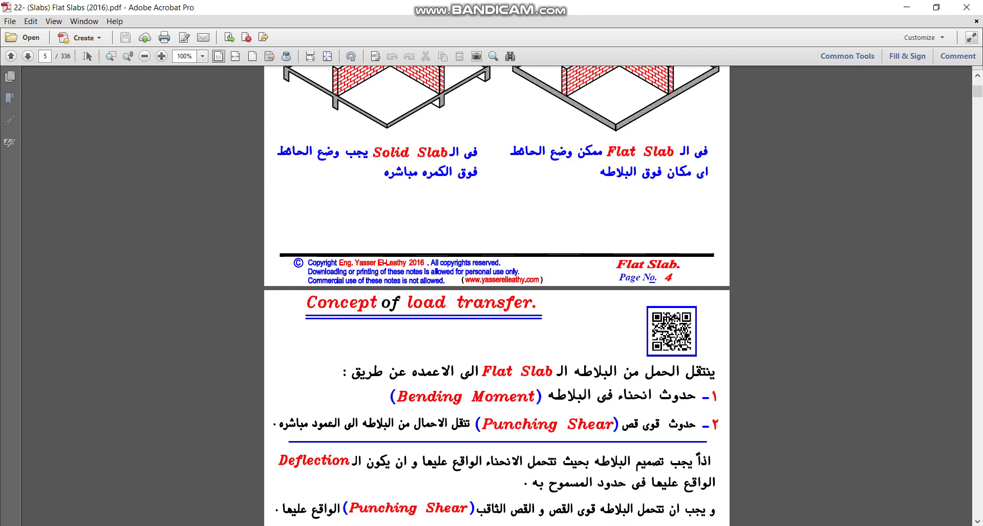
{"action": "scroll", "coordinate": [497, 296], "scroll_direction": "down", "scroll_amount": 3}
{"action": "scroll", "coordinate": [496, 295], "scroll_direction": "down", "scroll_amount": 3}
{"action": "scroll", "coordinate": [497, 295], "scroll_direction": "down", "scroll_amount": 2}
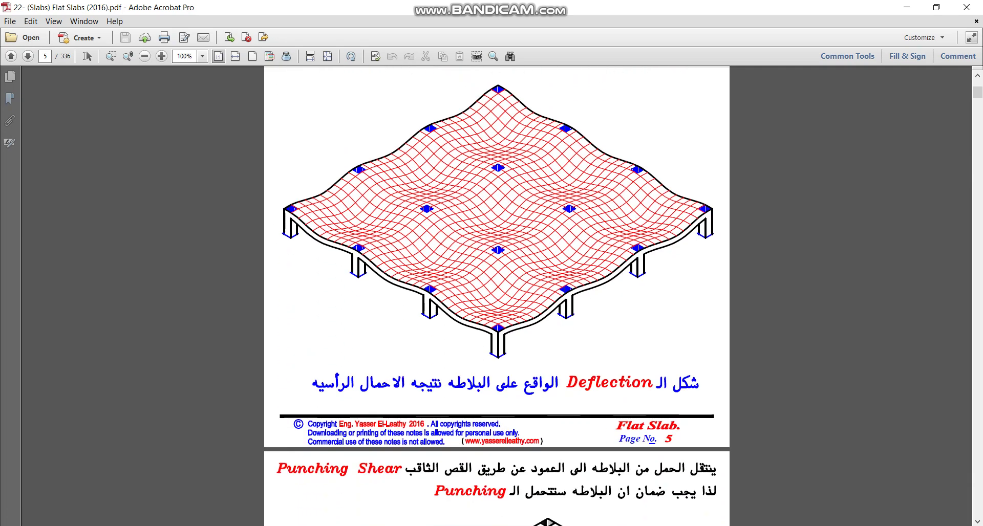
{"action": "scroll", "coordinate": [497, 296], "scroll_direction": "down", "scroll_amount": 2}
{"action": "scroll", "coordinate": [497, 296], "scroll_direction": "down", "scroll_amount": 2}
{"action": "scroll", "coordinate": [496, 296], "scroll_direction": "down", "scroll_amount": 8}
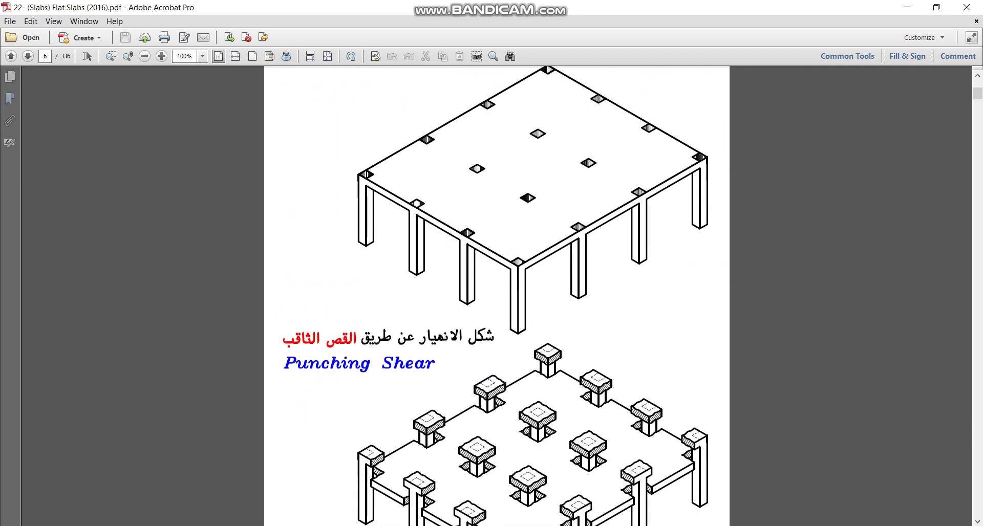
{"action": "scroll", "coordinate": [498, 296], "scroll_direction": "down", "scroll_amount": 2}
{"action": "scroll", "coordinate": [497, 295], "scroll_direction": "down", "scroll_amount": 3}
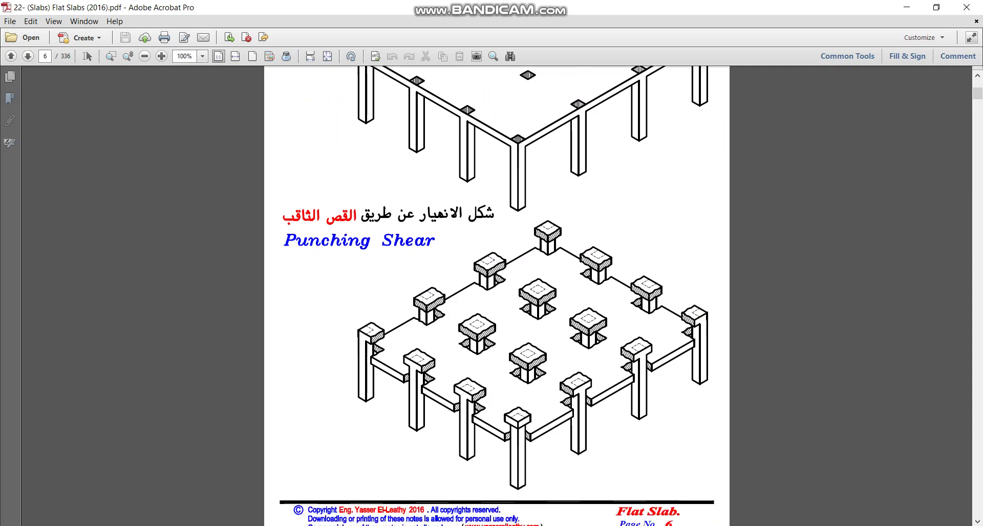
{"action": "scroll", "coordinate": [497, 295], "scroll_direction": "down", "scroll_amount": 3}
{"action": "scroll", "coordinate": [497, 296], "scroll_direction": "down", "scroll_amount": 10}
{"action": "scroll", "coordinate": [497, 295], "scroll_direction": "down", "scroll_amount": 20}
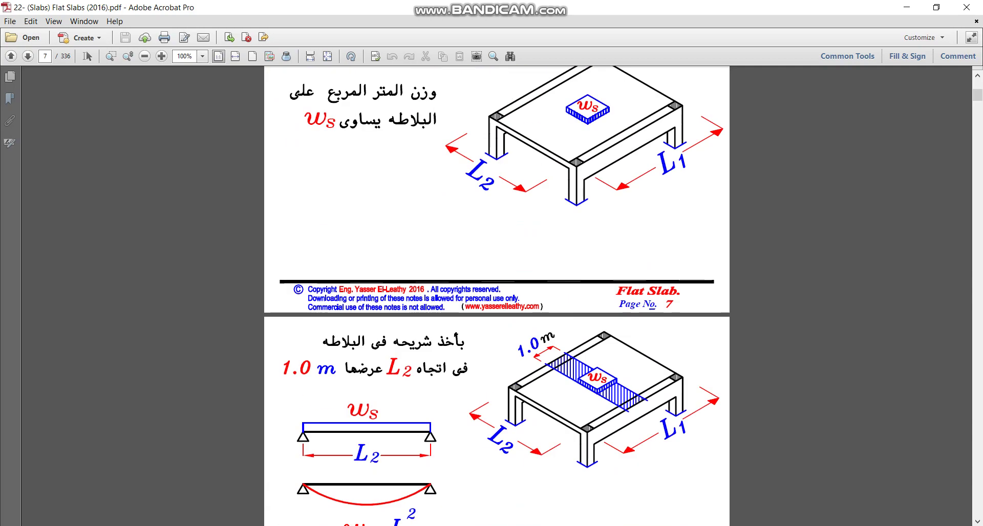
Zoom in on the page 7 footer, then back out to page 8's strip moment formula
{"action": "scroll", "coordinate": [497, 295], "scroll_direction": "up", "scroll_amount": 4}
{"action": "scroll", "coordinate": [497, 296], "scroll_direction": "up", "scroll_amount": 3}
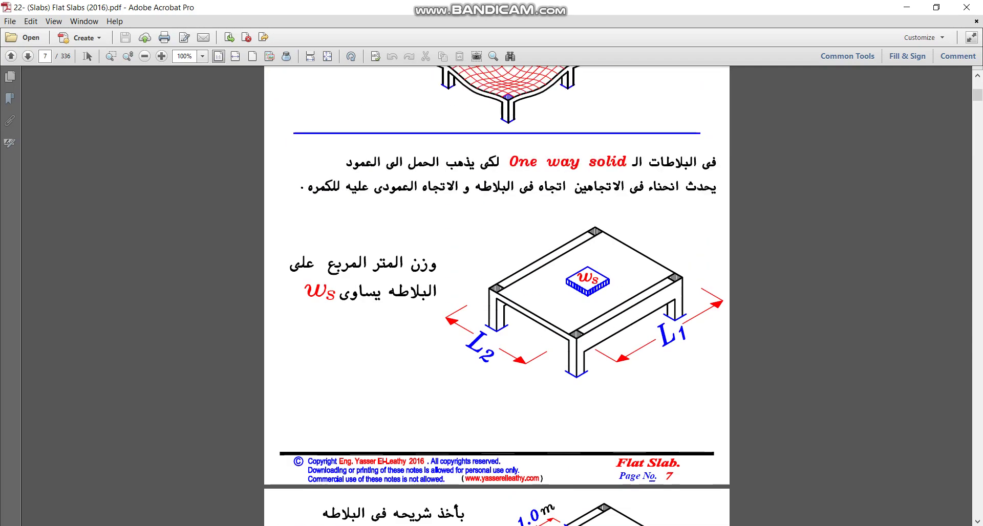
{"action": "scroll", "coordinate": [497, 296], "scroll_direction": "down", "scroll_amount": 2}
{"action": "scroll", "coordinate": [484, 443], "scroll_direction": "up", "scroll_amount": 2, "text": "ctrl"}
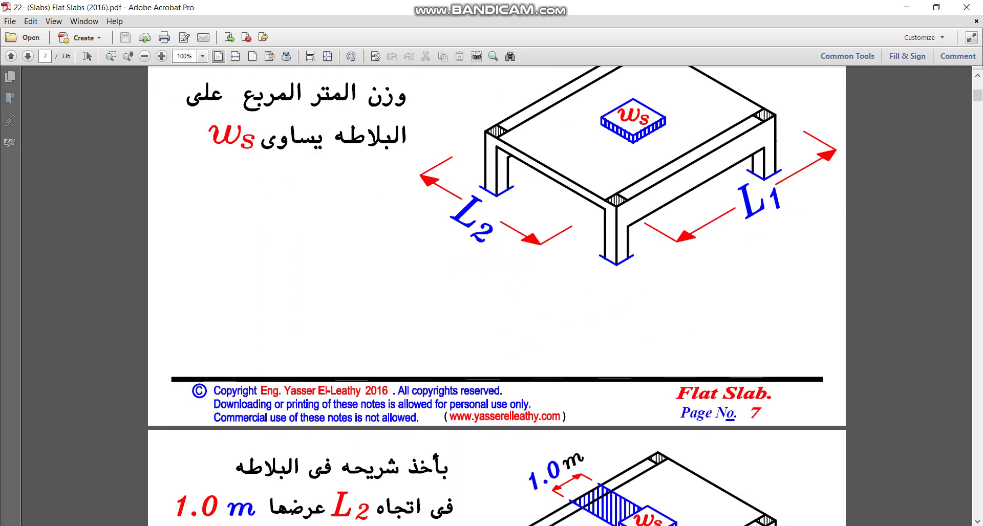
{"action": "scroll", "coordinate": [483, 443], "scroll_direction": "up", "scroll_amount": 3, "text": "ctrl"}
{"action": "scroll", "coordinate": [485, 443], "scroll_direction": "up", "scroll_amount": 1, "text": "ctrl"}
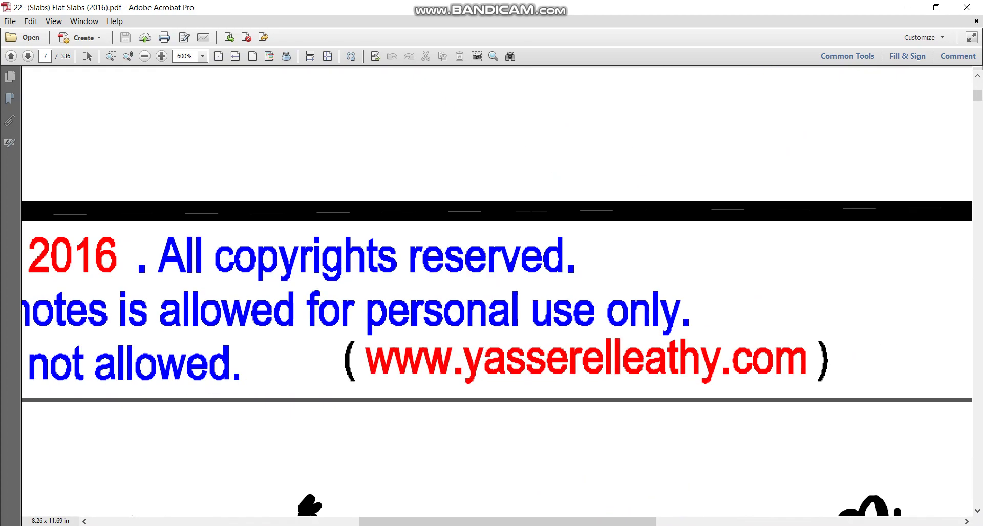
{"action": "scroll", "coordinate": [476, 321], "scroll_direction": "down", "scroll_amount": 4, "text": "ctrl"}
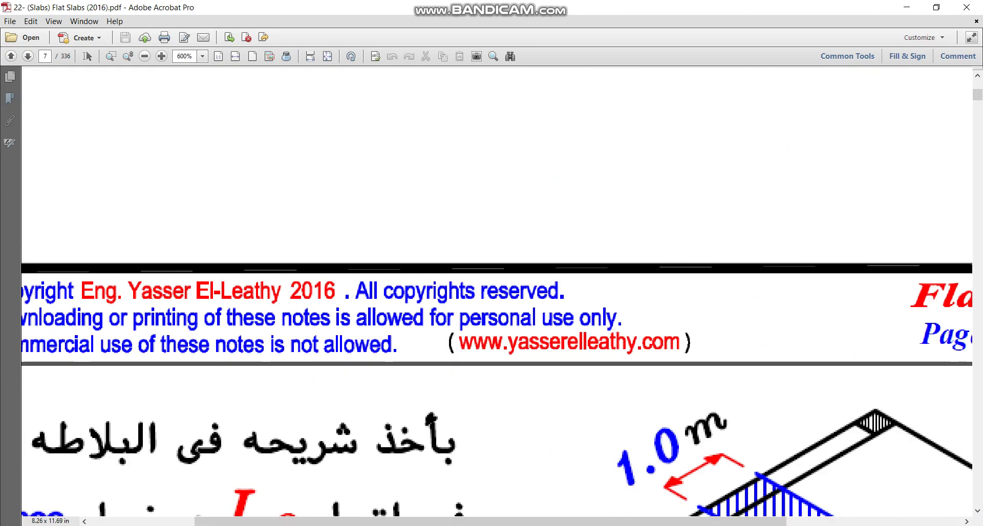
{"action": "scroll", "coordinate": [498, 296], "scroll_direction": "down", "scroll_amount": 2}
Scroll the Flat Slabs PDF from page 34 to the 'Calculate loads on the slab' section on page 40
{"action": "scroll", "coordinate": [497, 296], "scroll_direction": "down", "scroll_amount": 2, "text": "ctrl"}
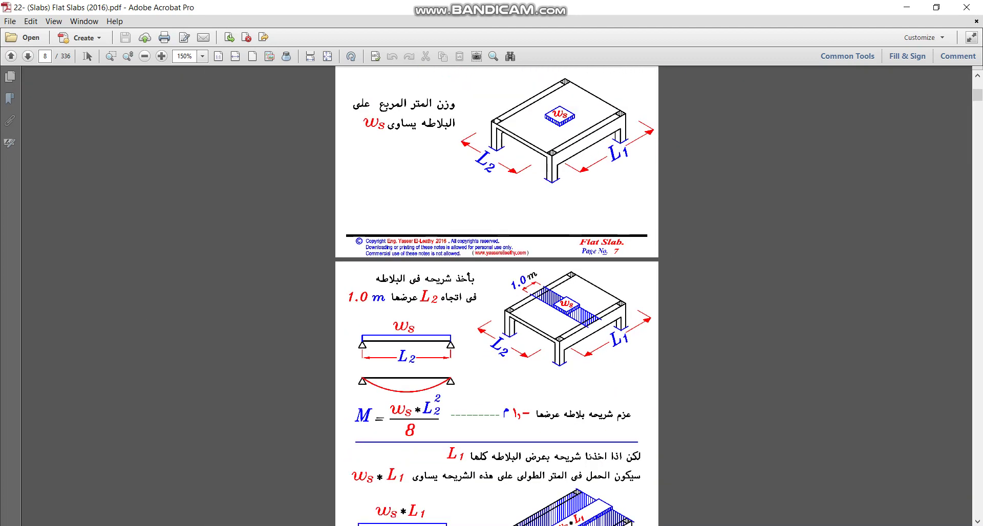
{"action": "scroll", "coordinate": [498, 295], "scroll_direction": "down", "scroll_amount": 2, "text": "ctrl"}
{"action": "scroll", "coordinate": [497, 295], "scroll_direction": "down", "scroll_amount": 1, "text": "ctrl"}
{"action": "scroll", "coordinate": [497, 296], "scroll_direction": "down", "scroll_amount": 3}
{"action": "scroll", "coordinate": [497, 296], "scroll_direction": "down", "scroll_amount": 3}
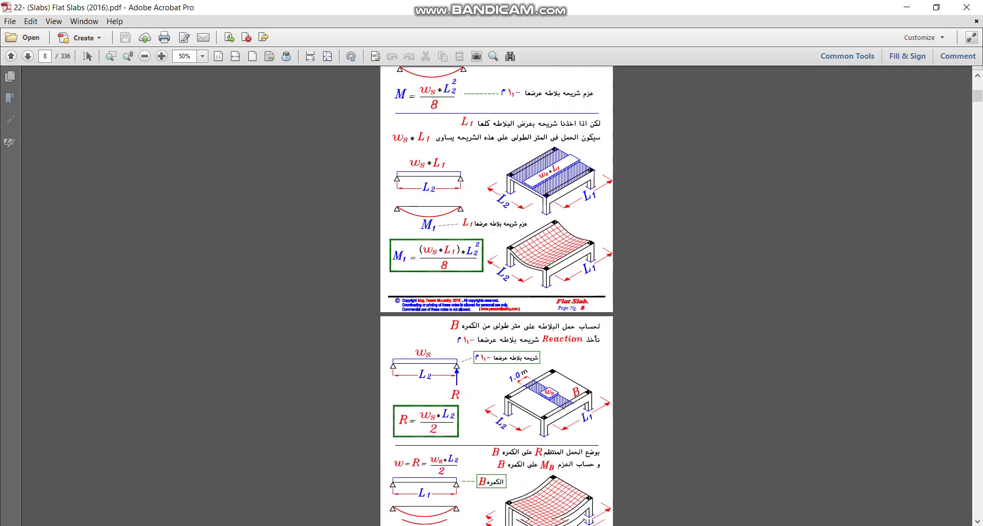
{"action": "scroll", "coordinate": [497, 296], "scroll_direction": "down", "scroll_amount": 3}
{"action": "scroll", "coordinate": [497, 296], "scroll_direction": "down", "scroll_amount": 3}
{"action": "scroll", "coordinate": [497, 296], "scroll_direction": "down", "scroll_amount": 4}
{"action": "scroll", "coordinate": [497, 296], "scroll_direction": "down", "scroll_amount": 5}
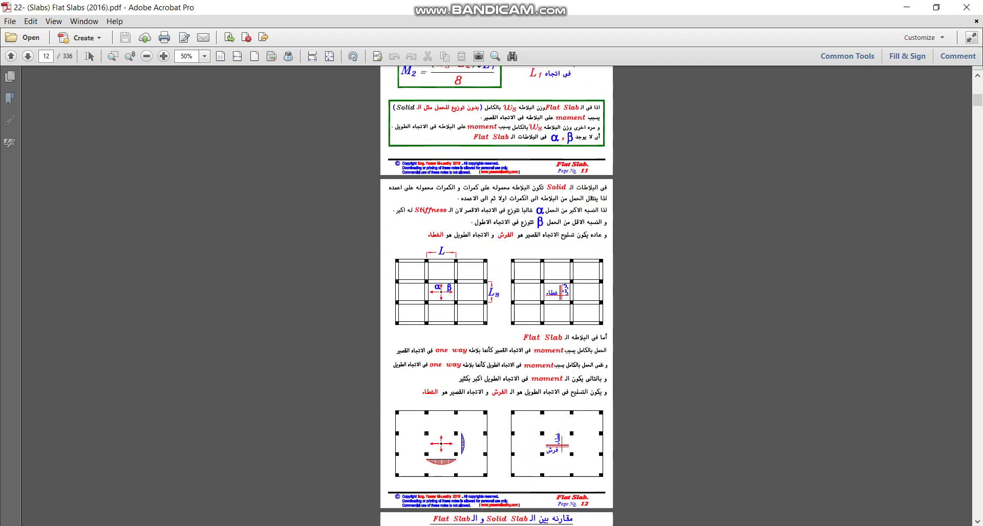
{"action": "scroll", "coordinate": [497, 295], "scroll_direction": "down", "scroll_amount": 1}
{"action": "scroll", "coordinate": [497, 296], "scroll_direction": "down", "scroll_amount": 4}
{"action": "scroll", "coordinate": [497, 296], "scroll_direction": "down", "scroll_amount": 2}
{"action": "scroll", "coordinate": [496, 296], "scroll_direction": "down", "scroll_amount": 4}
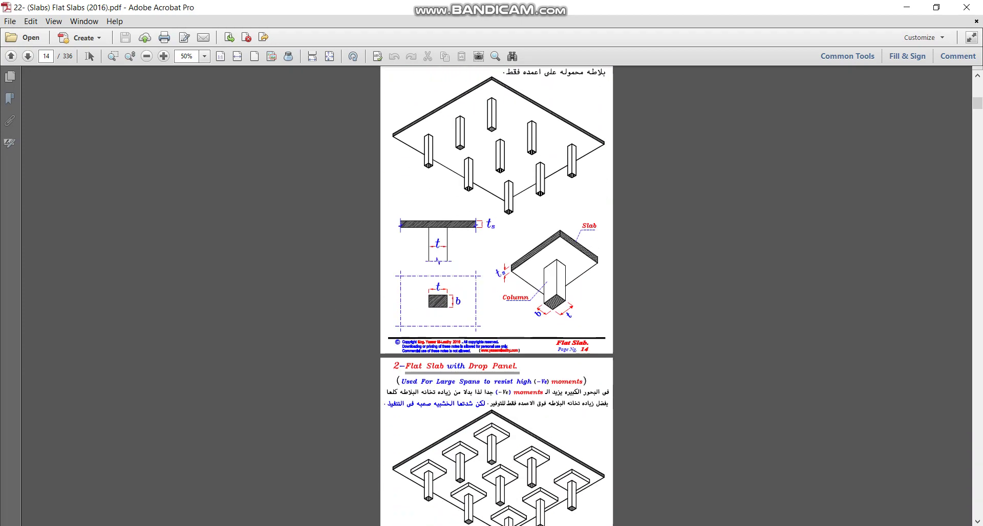
{"action": "scroll", "coordinate": [497, 296], "scroll_direction": "down", "scroll_amount": 5}
{"action": "scroll", "coordinate": [497, 295], "scroll_direction": "down", "scroll_amount": 4}
{"action": "scroll", "coordinate": [497, 295], "scroll_direction": "down", "scroll_amount": 4}
{"action": "scroll", "coordinate": [497, 295], "scroll_direction": "down", "scroll_amount": 5}
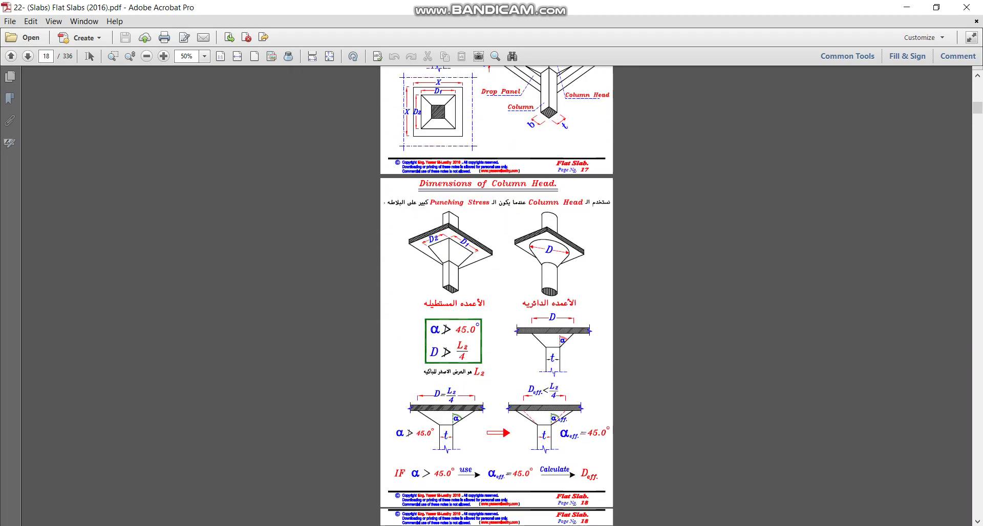
{"action": "scroll", "coordinate": [497, 296], "scroll_direction": "down", "scroll_amount": 5}
{"action": "scroll", "coordinate": [497, 296], "scroll_direction": "down", "scroll_amount": 4}
{"action": "scroll", "coordinate": [497, 296], "scroll_direction": "down", "scroll_amount": 4}
{"action": "scroll", "coordinate": [497, 295], "scroll_direction": "down", "scroll_amount": 5}
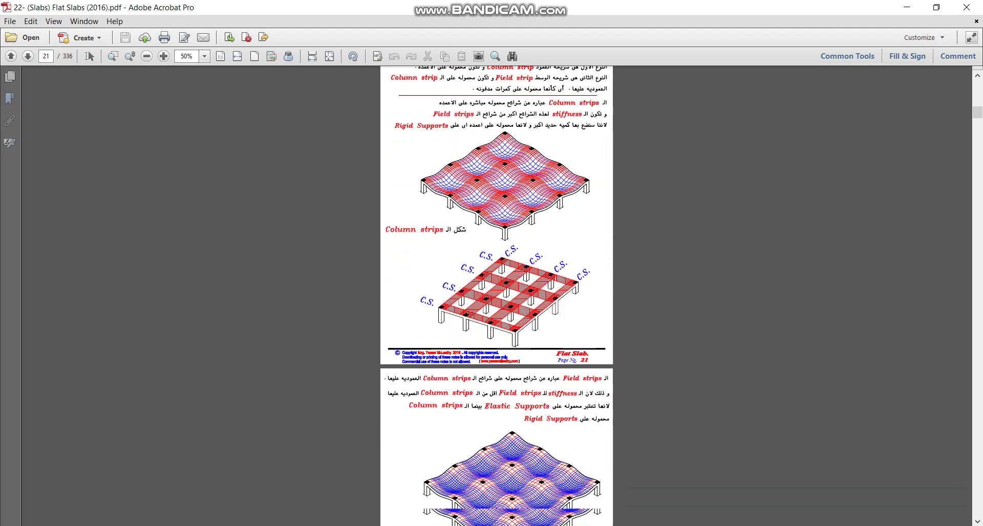
{"action": "scroll", "coordinate": [497, 296], "scroll_direction": "down", "scroll_amount": 5}
{"action": "scroll", "coordinate": [497, 296], "scroll_direction": "down", "scroll_amount": 4}
{"action": "scroll", "coordinate": [497, 296], "scroll_direction": "down", "scroll_amount": 4}
{"action": "scroll", "coordinate": [497, 296], "scroll_direction": "down", "scroll_amount": 5}
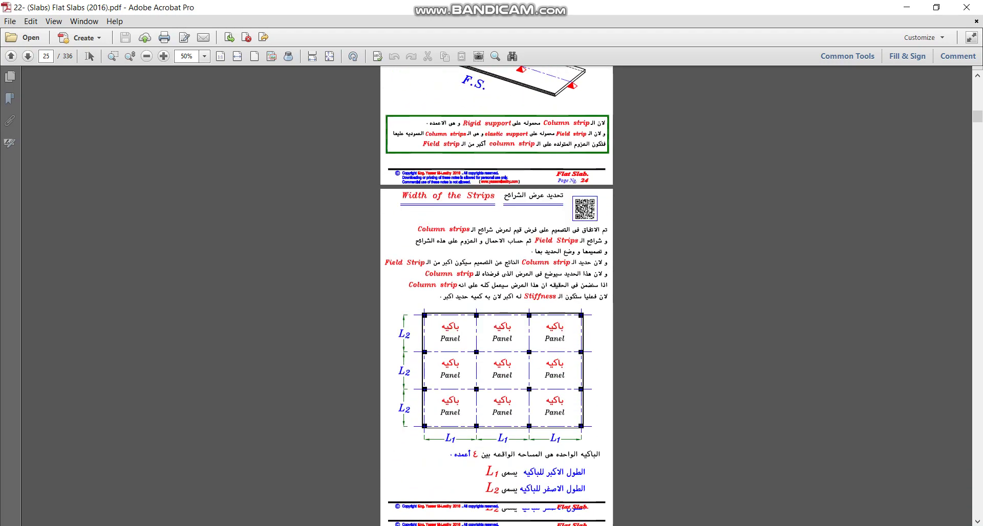
{"action": "scroll", "coordinate": [497, 296], "scroll_direction": "down", "scroll_amount": 5}
{"action": "scroll", "coordinate": [497, 296], "scroll_direction": "down", "scroll_amount": 4}
{"action": "scroll", "coordinate": [496, 296], "scroll_direction": "down", "scroll_amount": 4}
{"action": "scroll", "coordinate": [497, 295], "scroll_direction": "down", "scroll_amount": 5}
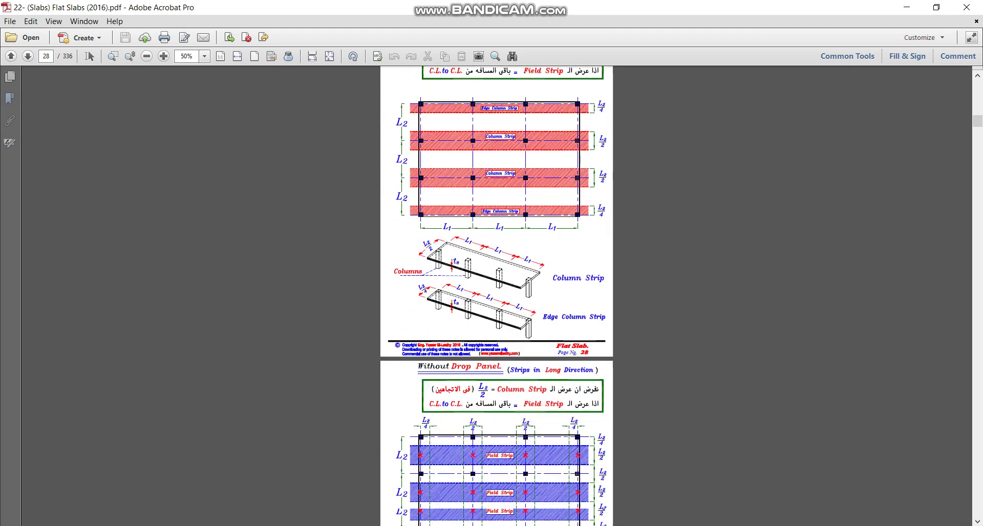
{"action": "scroll", "coordinate": [497, 295], "scroll_direction": "down", "scroll_amount": 5}
{"action": "scroll", "coordinate": [497, 295], "scroll_direction": "down", "scroll_amount": 4}
{"action": "scroll", "coordinate": [497, 295], "scroll_direction": "down", "scroll_amount": 5}
{"action": "scroll", "coordinate": [497, 295], "scroll_direction": "down", "scroll_amount": 5}
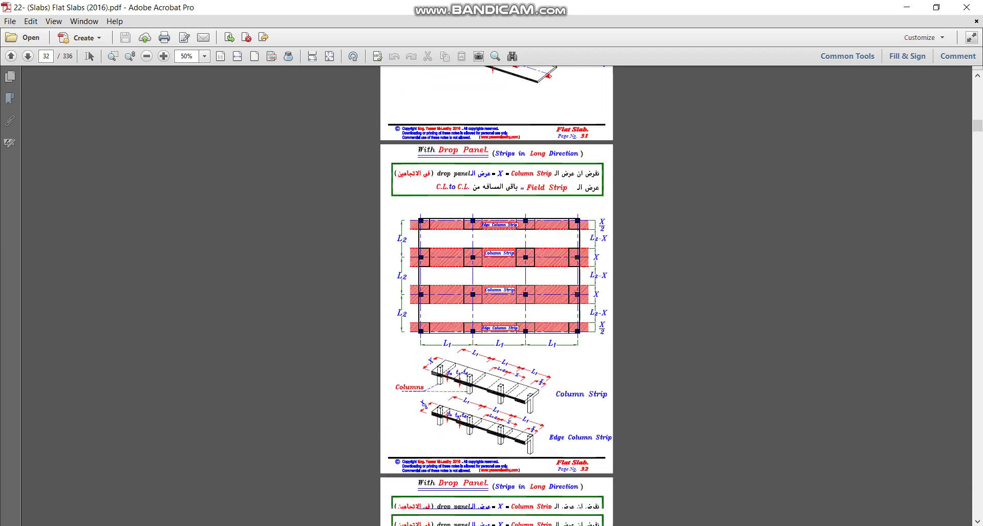
{"action": "scroll", "coordinate": [497, 296], "scroll_direction": "down", "scroll_amount": 5}
{"action": "scroll", "coordinate": [497, 296], "scroll_direction": "down", "scroll_amount": 5}
{"action": "scroll", "coordinate": [497, 296], "scroll_direction": "down", "scroll_amount": 2}
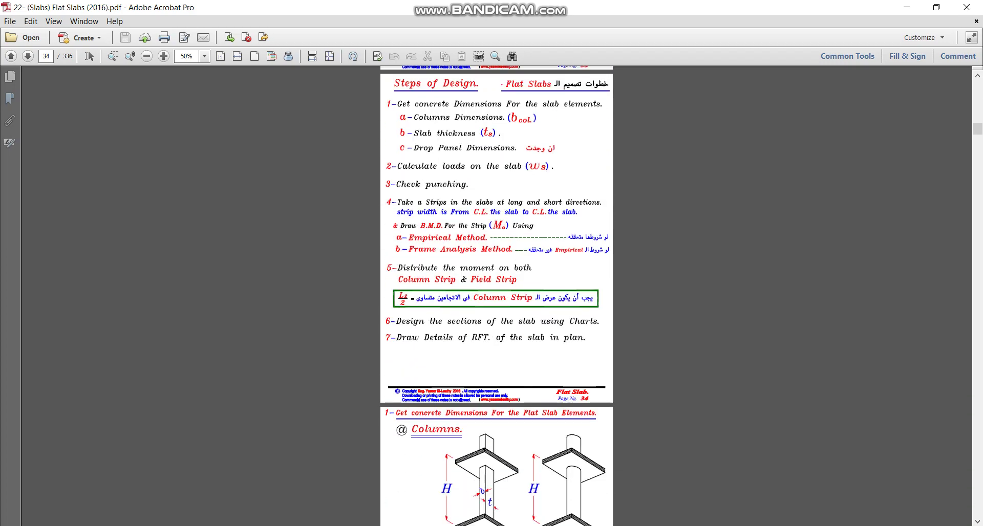
{"action": "scroll", "coordinate": [497, 296], "scroll_direction": "down", "scroll_amount": 2}
{"action": "scroll", "coordinate": [497, 296], "scroll_direction": "down", "scroll_amount": 5}
{"action": "scroll", "coordinate": [497, 296], "scroll_direction": "down", "scroll_amount": 4}
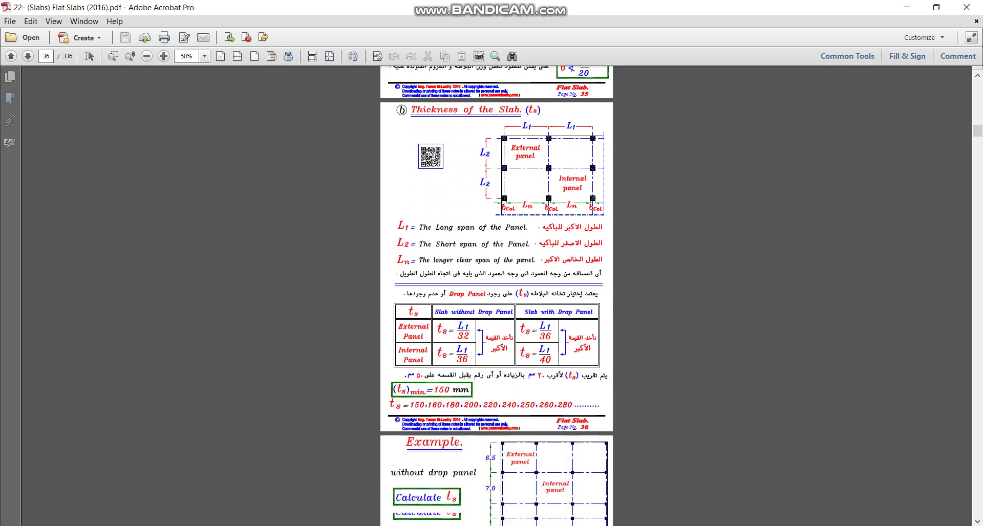
{"action": "scroll", "coordinate": [497, 296], "scroll_direction": "down", "scroll_amount": 2}
{"action": "scroll", "coordinate": [497, 296], "scroll_direction": "down", "scroll_amount": 5}
{"action": "scroll", "coordinate": [496, 296], "scroll_direction": "down", "scroll_amount": 2}
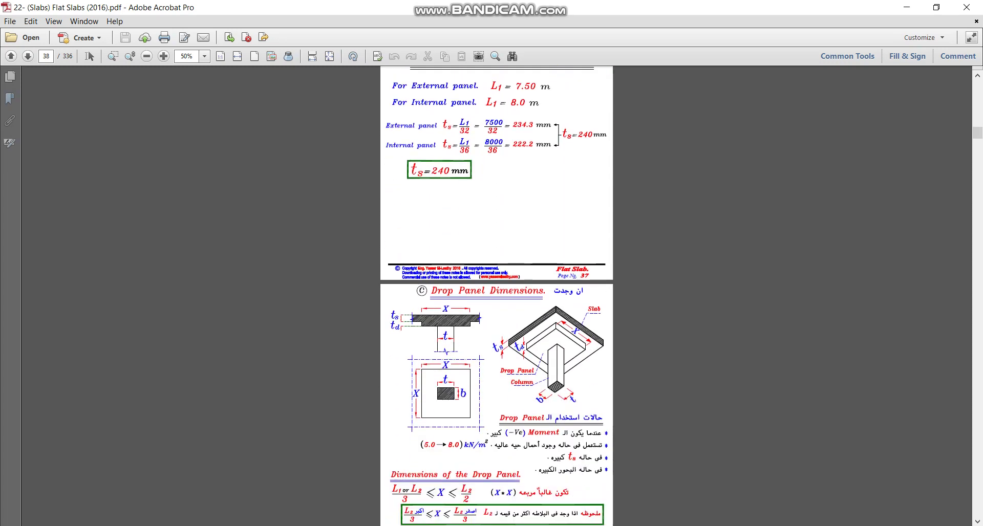
{"action": "scroll", "coordinate": [497, 296], "scroll_direction": "down", "scroll_amount": 3}
{"action": "scroll", "coordinate": [497, 296], "scroll_direction": "down", "scroll_amount": 2}
{"action": "scroll", "coordinate": [498, 296], "scroll_direction": "down", "scroll_amount": 2}
{"action": "scroll", "coordinate": [497, 295], "scroll_direction": "down", "scroll_amount": 5}
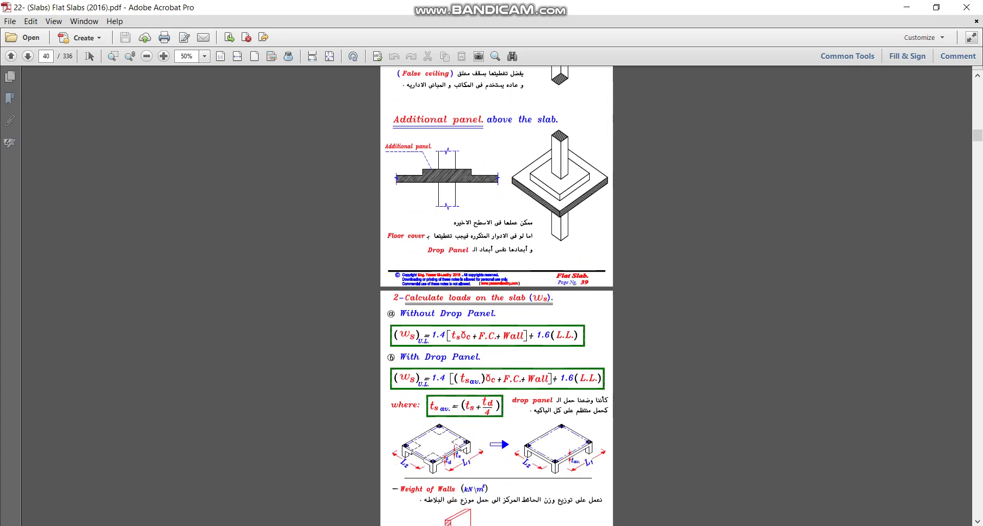
{"action": "scroll", "coordinate": [497, 296], "scroll_direction": "down", "scroll_amount": 2}
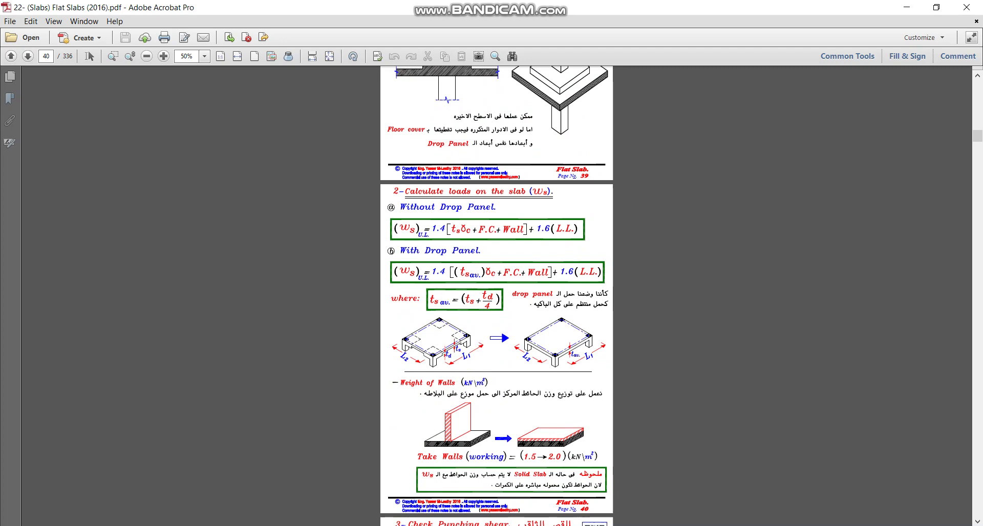
Read the weight-of-walls section at 125% zoom, then close Acrobat and File Explorer
{"action": "scroll", "coordinate": [497, 295], "scroll_direction": "down", "scroll_amount": 2}
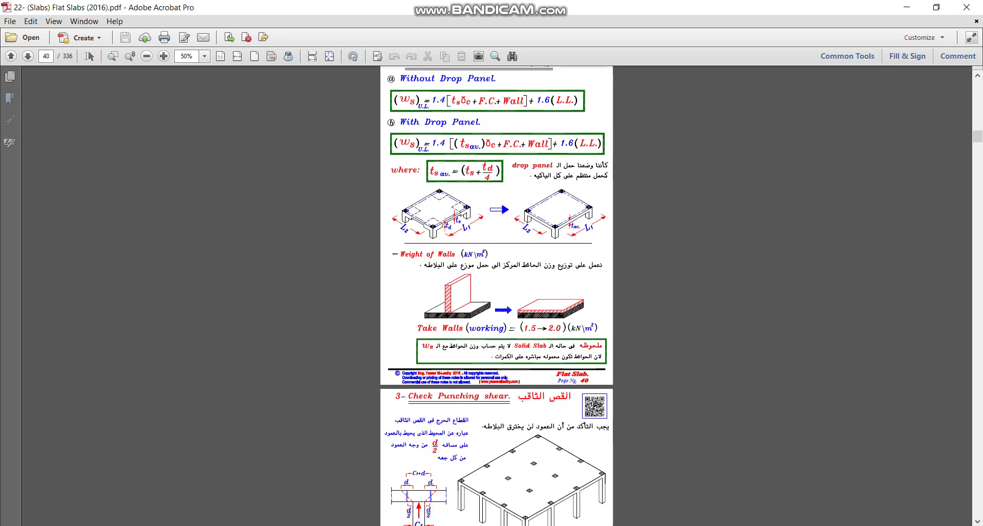
{"action": "scroll", "coordinate": [497, 296], "scroll_direction": "down", "scroll_amount": 2}
{"action": "scroll", "coordinate": [498, 296], "scroll_direction": "up", "scroll_amount": 3, "text": "ctrl"}
{"action": "scroll", "coordinate": [497, 295], "scroll_direction": "up", "scroll_amount": 1, "text": "ctrl"}
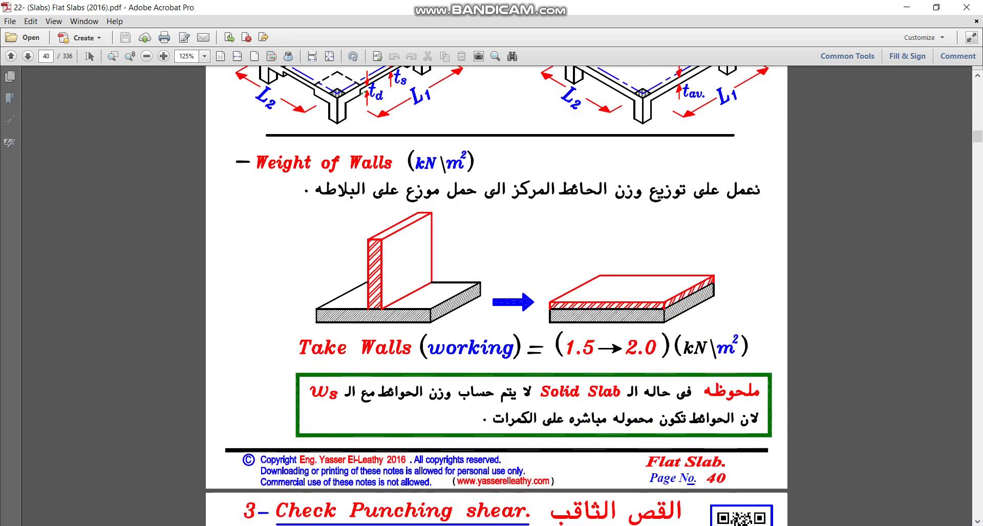
{"action": "scroll", "coordinate": [497, 295], "scroll_direction": "up", "scroll_amount": 1}
{"action": "scroll", "coordinate": [496, 296], "scroll_direction": "up", "scroll_amount": 4}
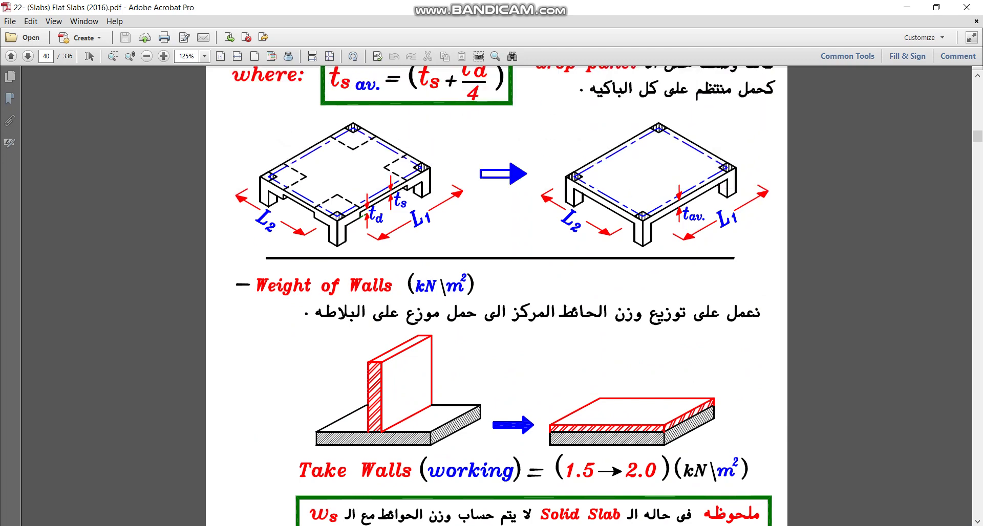
{"action": "scroll", "coordinate": [497, 295], "scroll_direction": "down", "scroll_amount": 2}
{"action": "scroll", "coordinate": [497, 296], "scroll_direction": "up", "scroll_amount": 8}
{"action": "scroll", "coordinate": [496, 295], "scroll_direction": "up", "scroll_amount": 6}
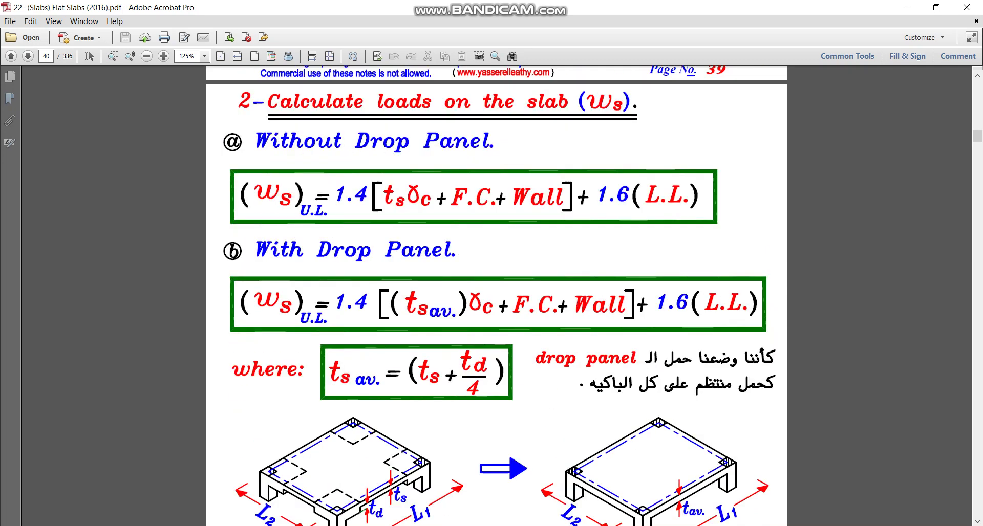
{"action": "scroll", "coordinate": [497, 296], "scroll_direction": "up", "scroll_amount": 6}
{"action": "scroll", "coordinate": [497, 296], "scroll_direction": "down", "scroll_amount": 9}
{"action": "scroll", "coordinate": [497, 296], "scroll_direction": "down", "scroll_amount": 11}
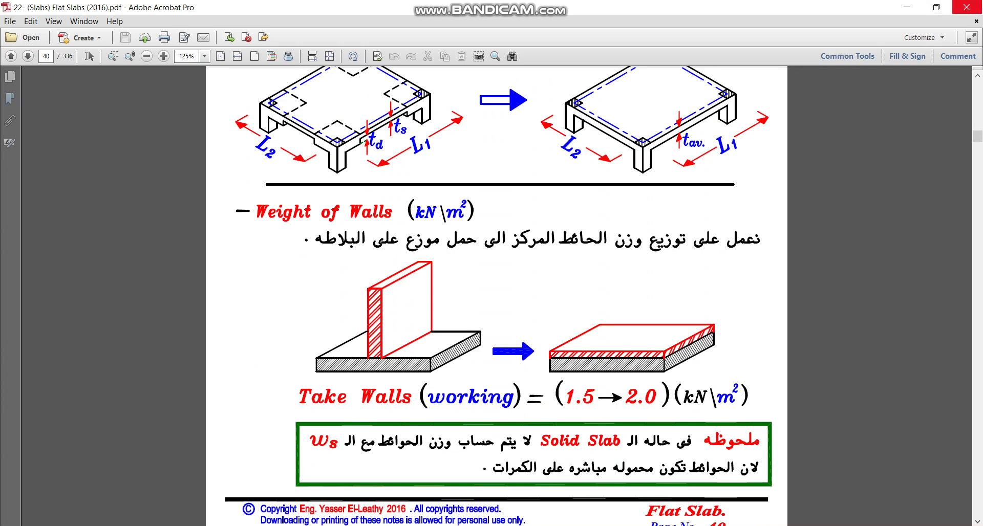
{"action": "left_click", "coordinate": [966, 6]}
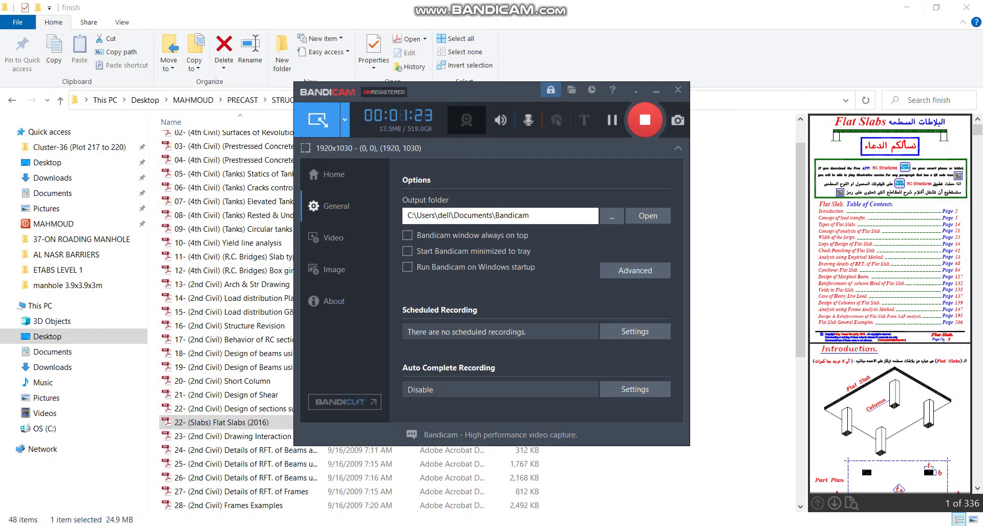
{"action": "left_click", "coordinate": [966, 8]}
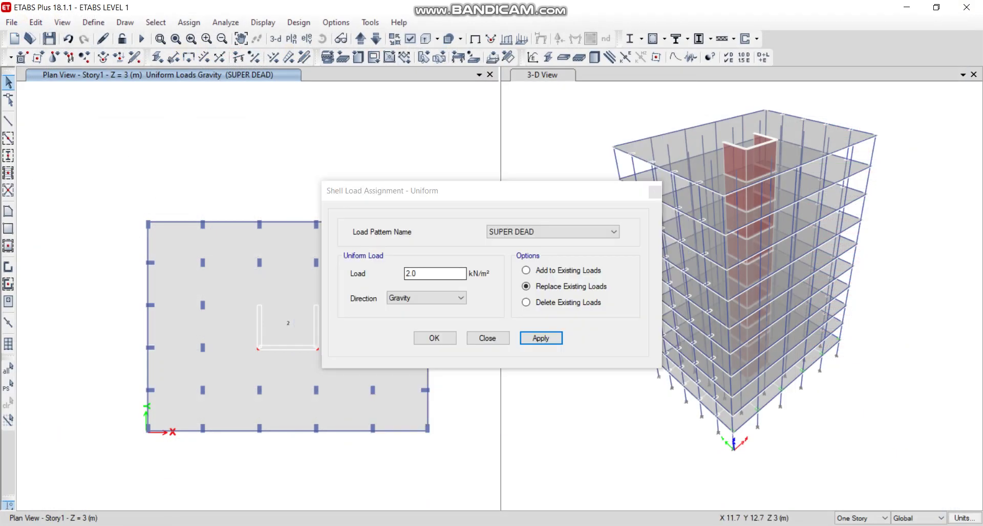
Add a 2 kN/m² SUPER DEAD uniform shell load to the ten reselected Story1 slabs
{"action": "left_click", "coordinate": [554, 233]}
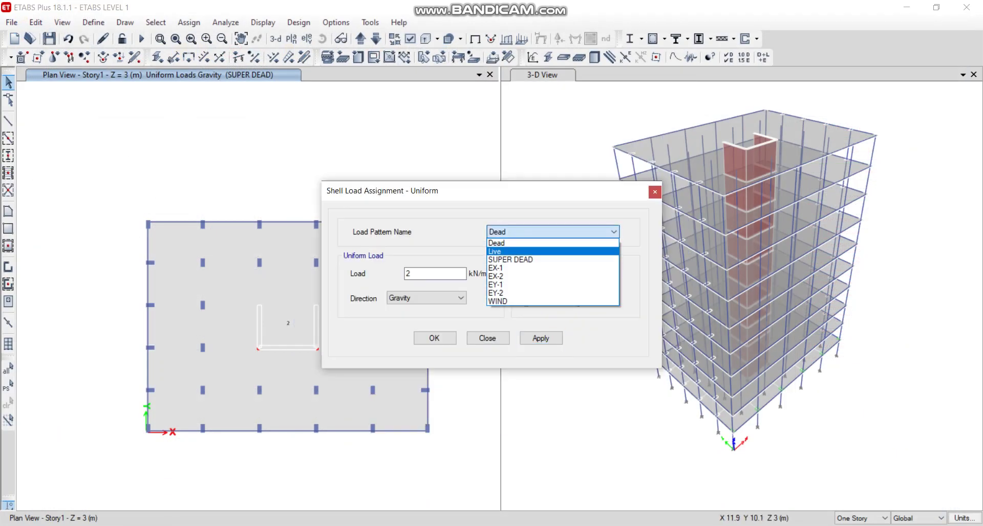
{"action": "left_click", "coordinate": [513, 258]}
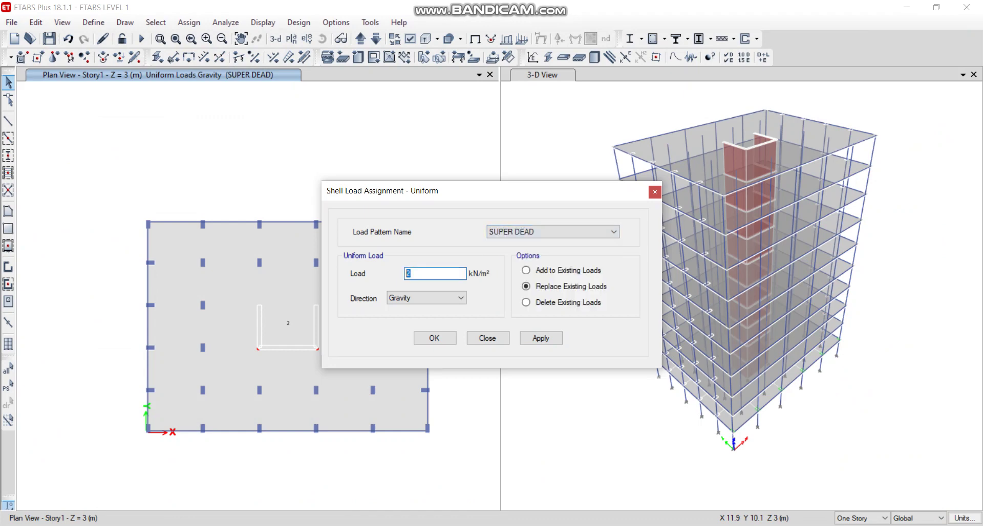
{"action": "left_click", "coordinate": [526, 270]}
{"action": "left_click", "coordinate": [9, 385]}
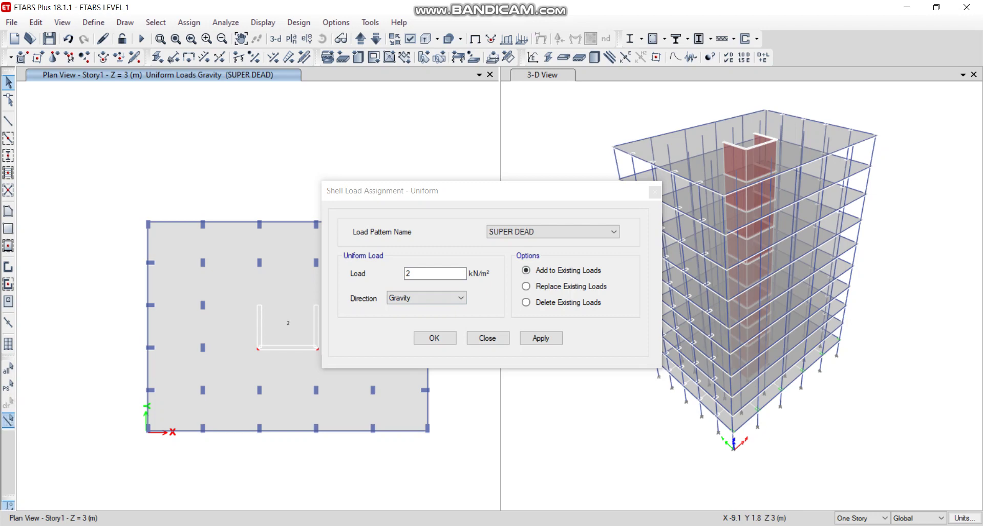
{"action": "left_click", "coordinate": [8, 384]}
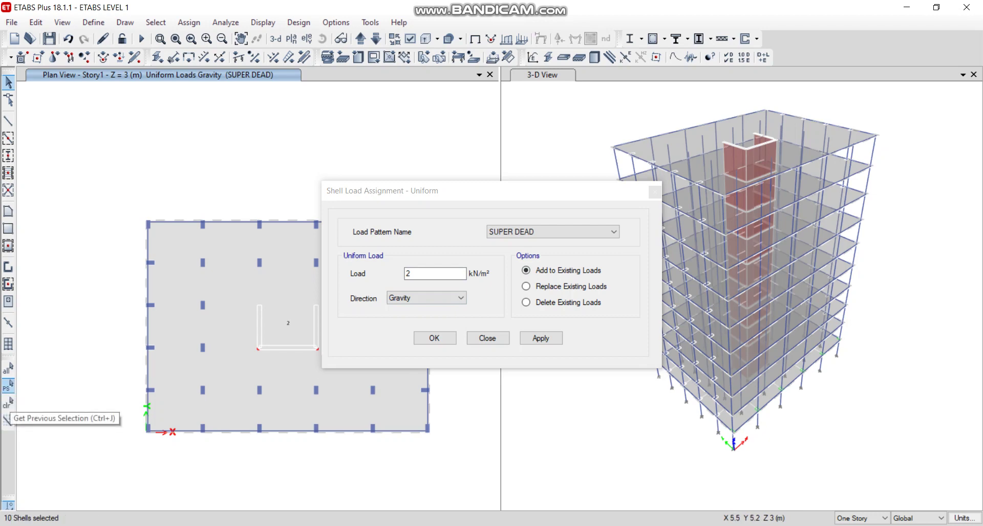
{"action": "double_click", "coordinate": [408, 274]}
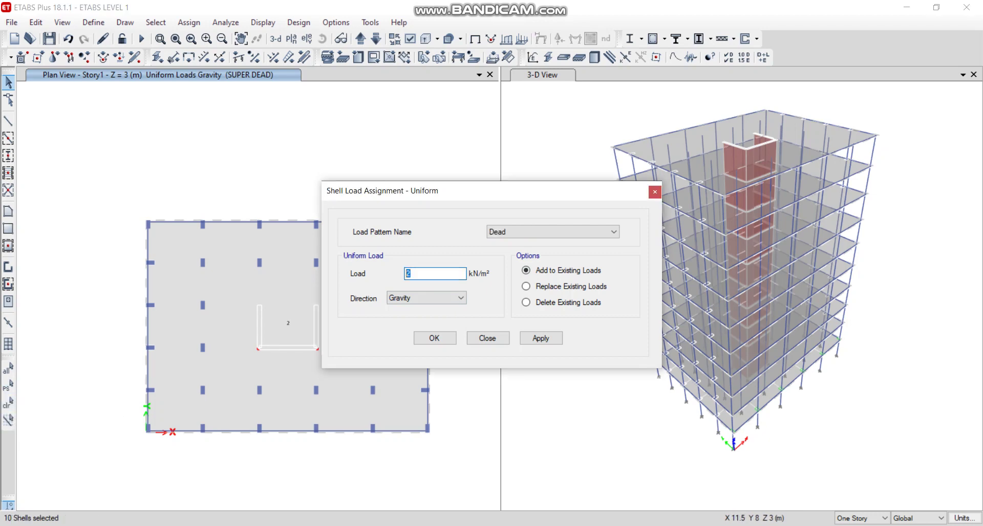
{"action": "left_click", "coordinate": [553, 232]}
{"action": "left_click", "coordinate": [512, 256]}
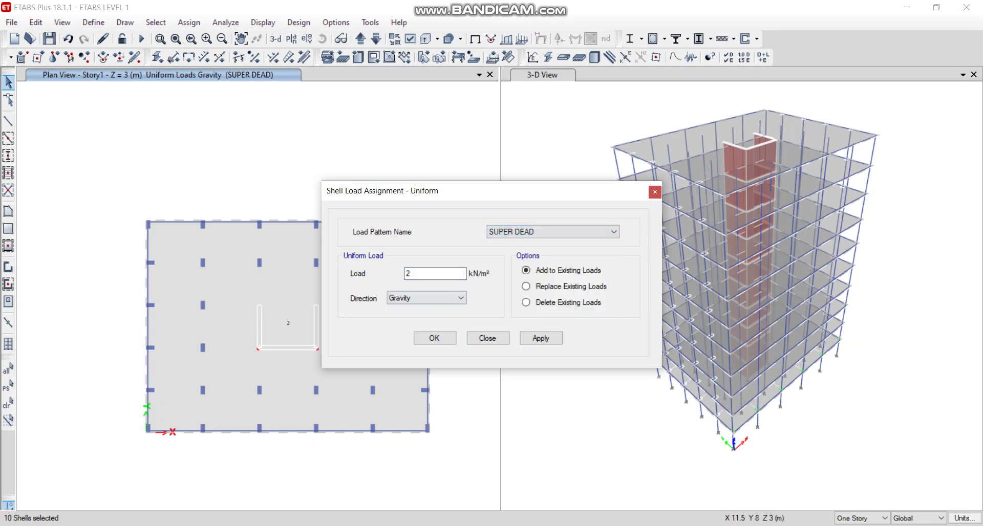
{"action": "double_click", "coordinate": [408, 274]}
{"action": "left_click", "coordinate": [541, 339]}
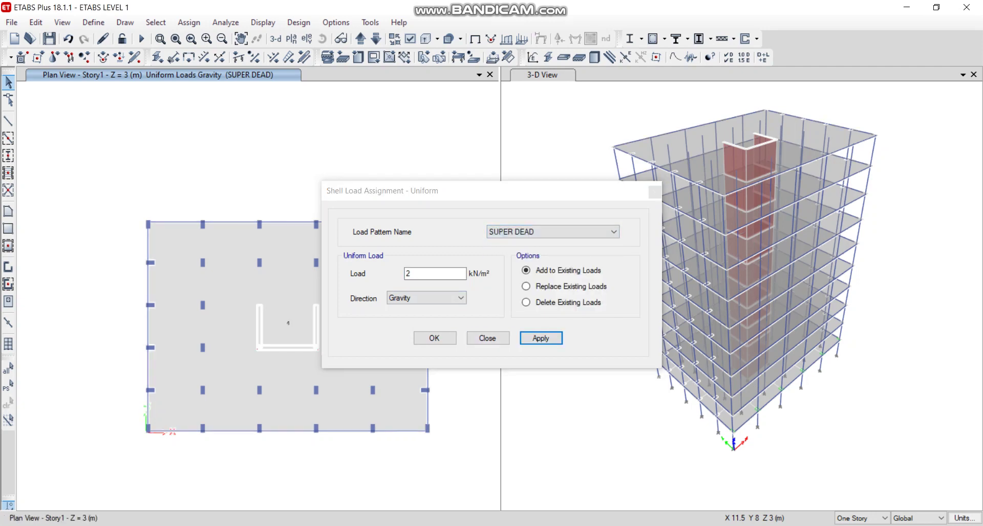
{"action": "left_click", "coordinate": [487, 339]}
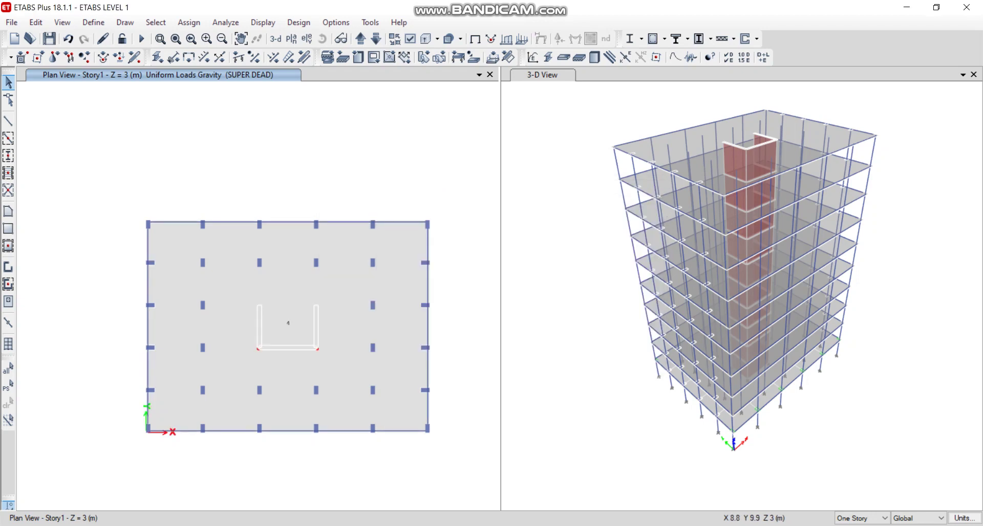
Check the slab loads on Story1, Story2 and Story3: Live 2.5 kN/m² plus two 2 kN/m² SUPER DEAD entries
{"action": "right_click", "coordinate": [400, 328]}
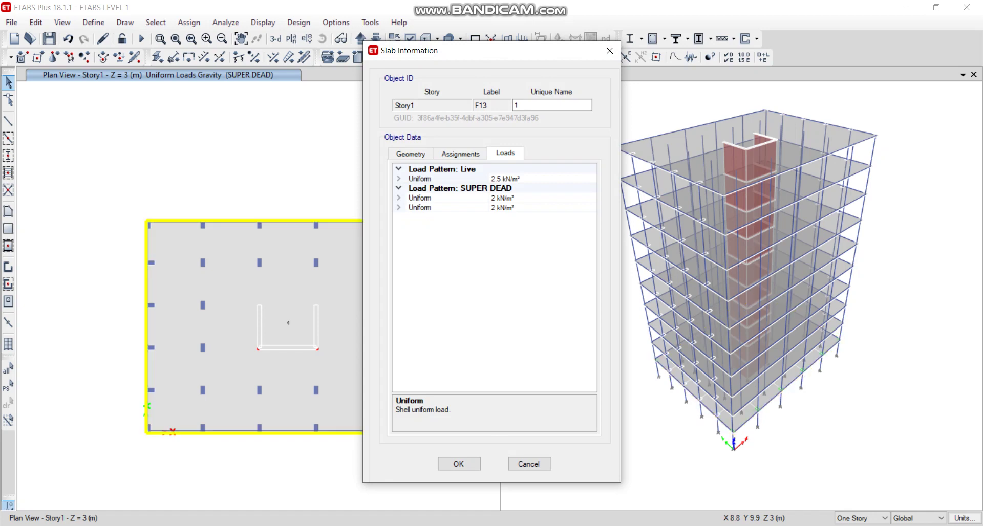
{"action": "key", "text": "Escape"}
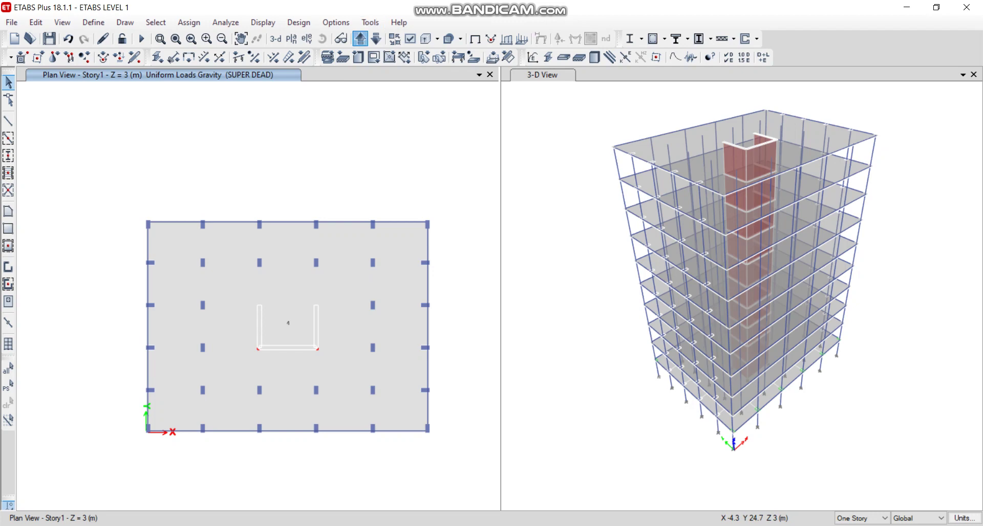
{"action": "left_click", "coordinate": [360, 39]}
{"action": "right_click", "coordinate": [236, 338]}
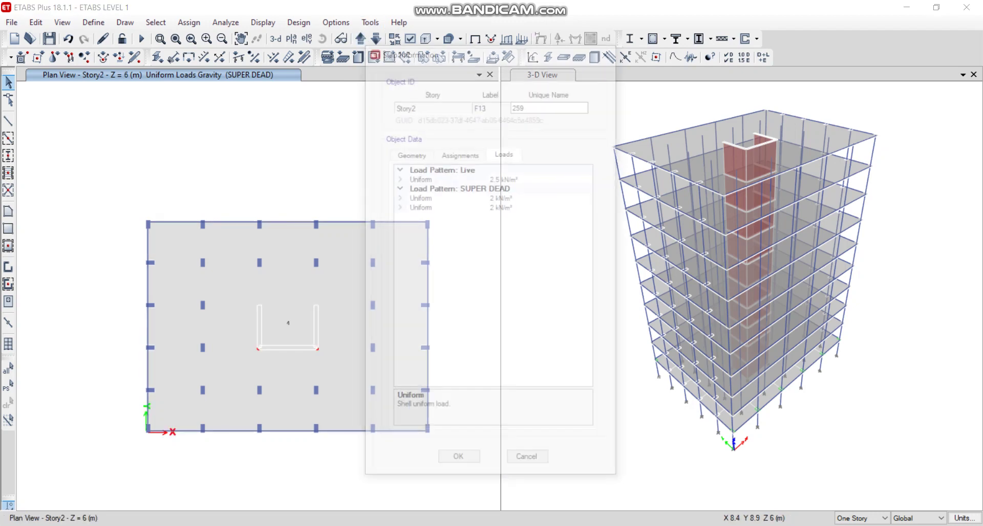
{"action": "key", "text": "Escape"}
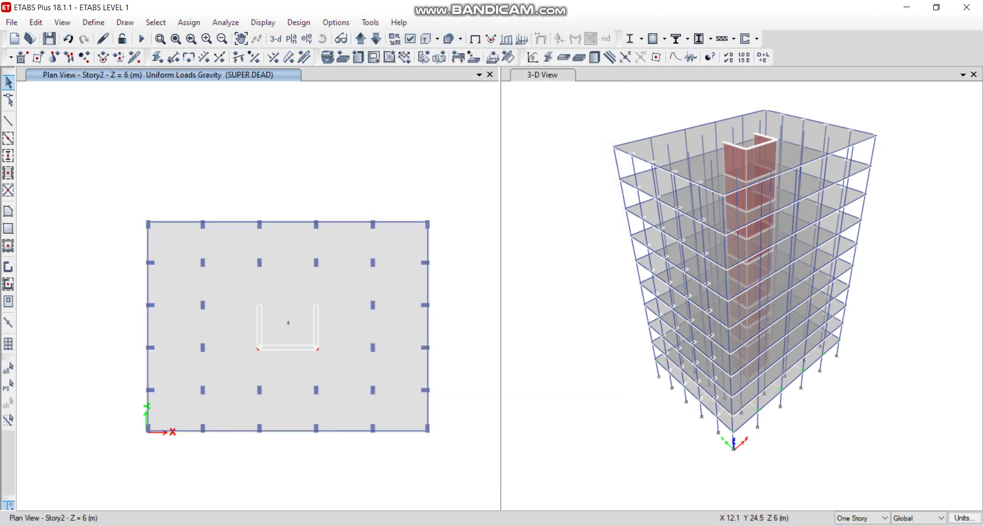
{"action": "left_click", "coordinate": [361, 39]}
{"action": "right_click", "coordinate": [237, 334]}
{"action": "key", "text": "Escape"}
{"action": "key", "text": "alt+Tab"}
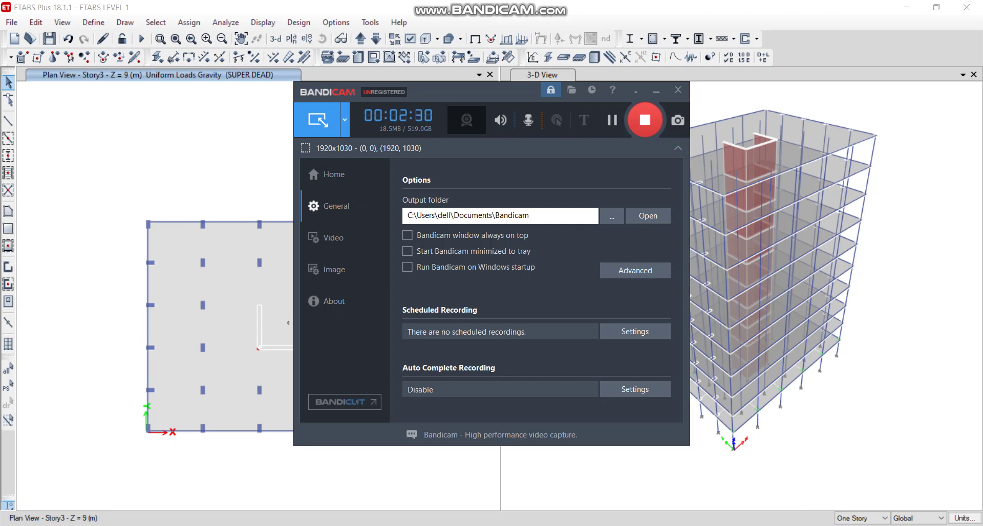
{"action": "left_click", "coordinate": [162, 260]}
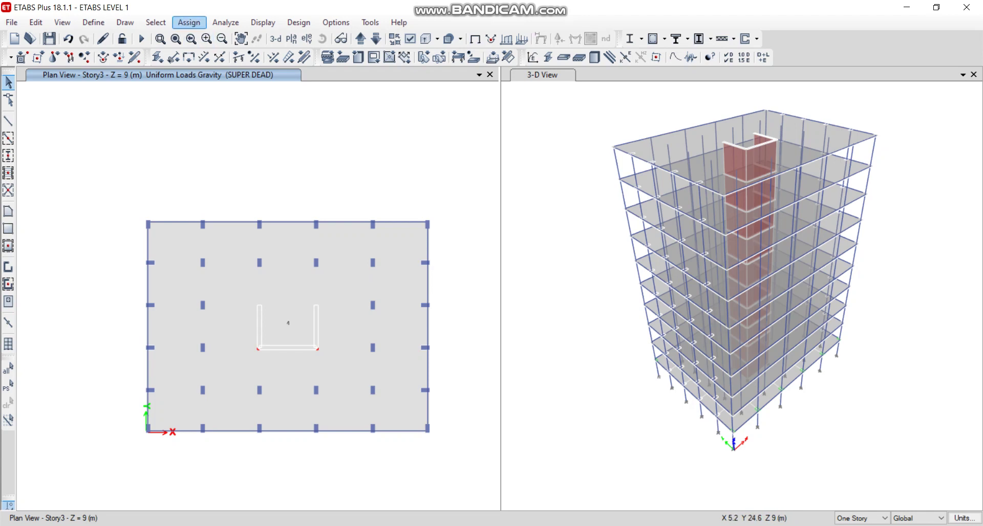
Select all 40 frames having the BEAM 250 X 700 MM section by frame property
{"action": "left_click", "coordinate": [156, 22]}
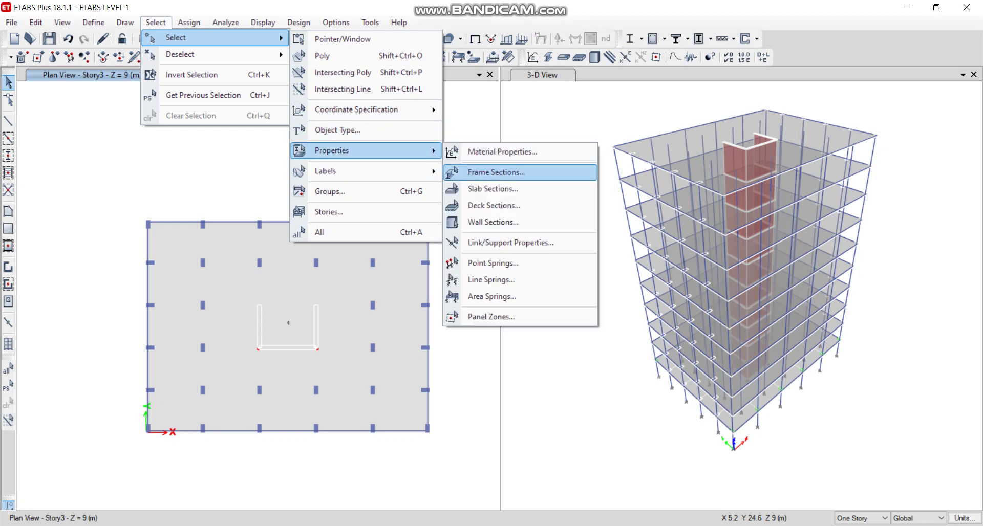
{"action": "left_click", "coordinate": [497, 172]}
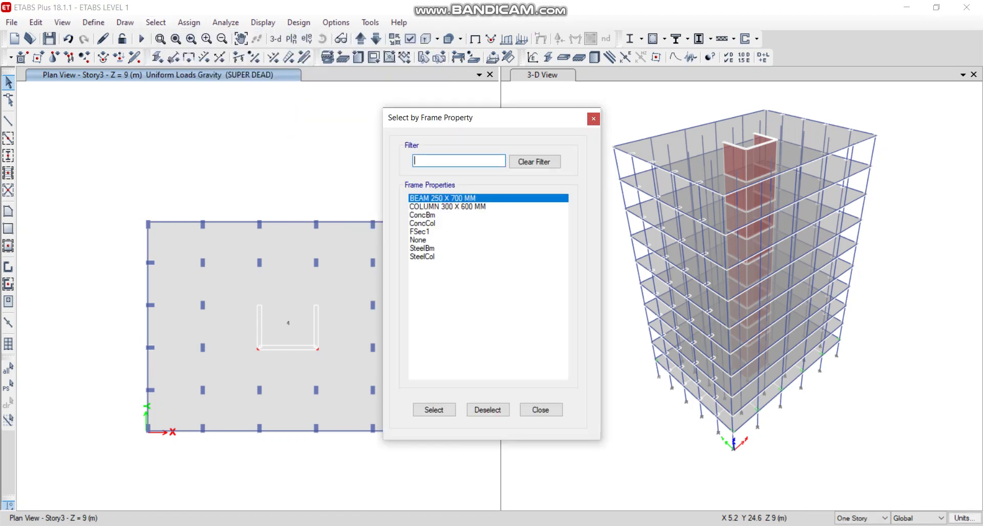
{"action": "left_click", "coordinate": [434, 410]}
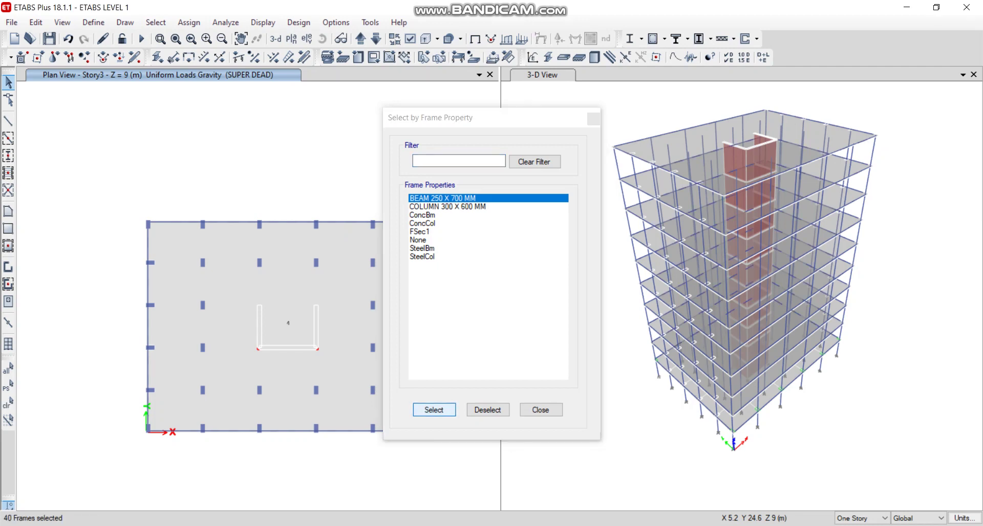
{"action": "left_click", "coordinate": [540, 410]}
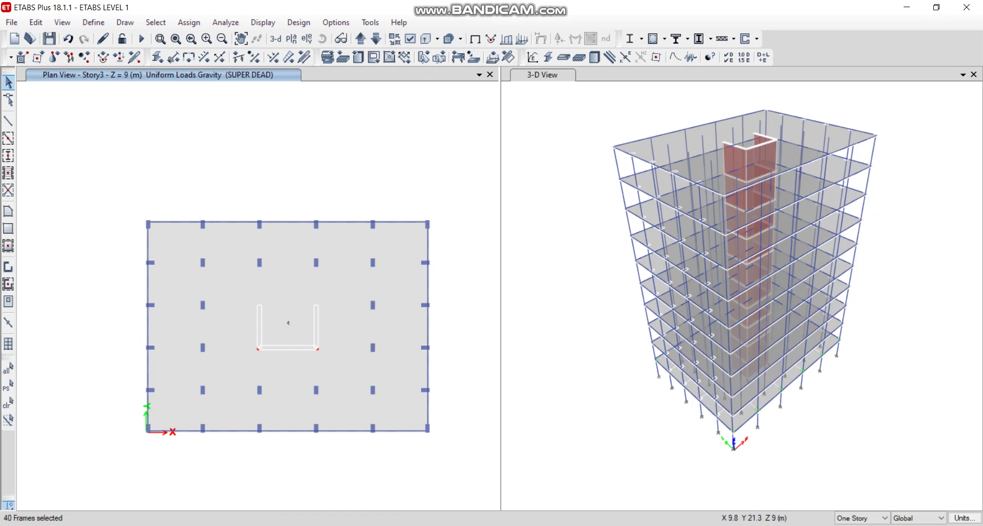
Apply a uniform 5 kN/m SUPER DEAD distributed load to the selected beams
{"action": "left_click", "coordinate": [189, 23]}
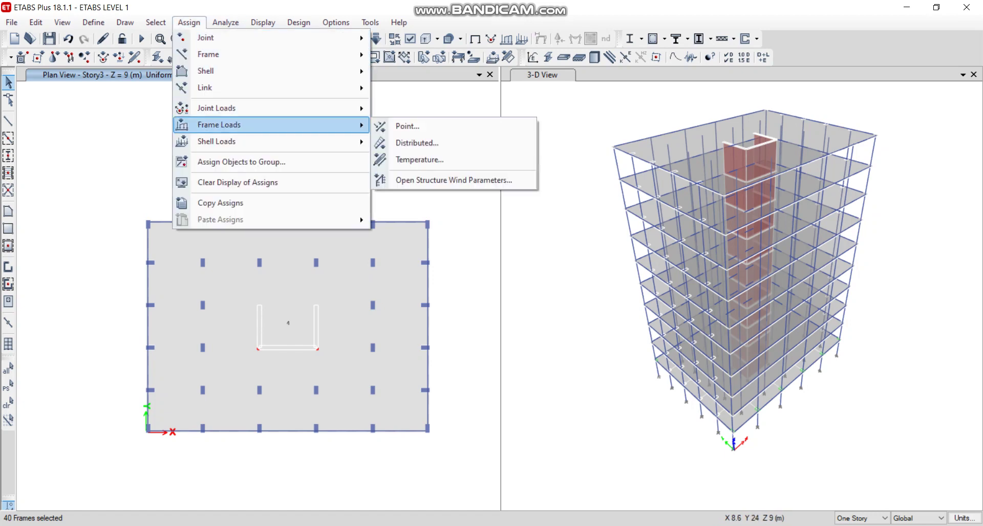
{"action": "left_click", "coordinate": [409, 142]}
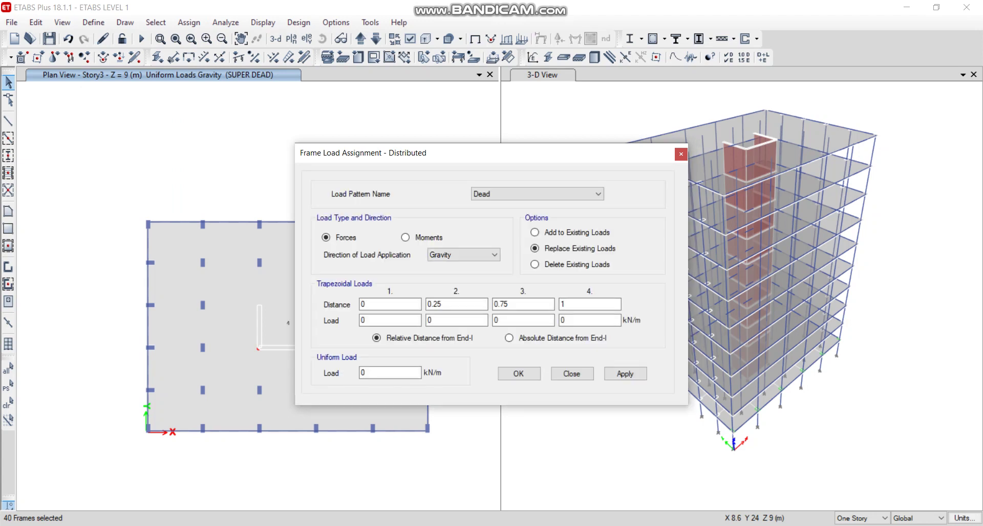
{"action": "left_click", "coordinate": [597, 193]}
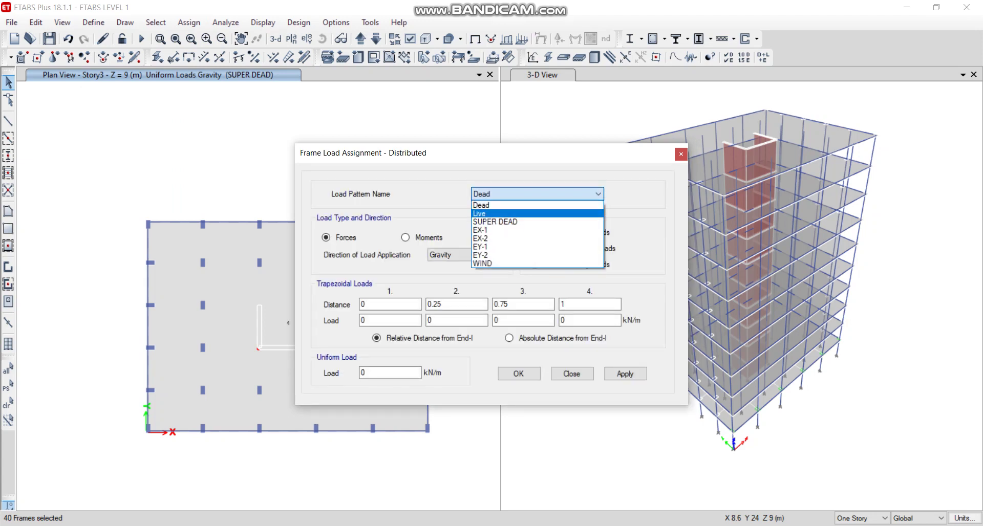
{"action": "left_click", "coordinate": [495, 223]}
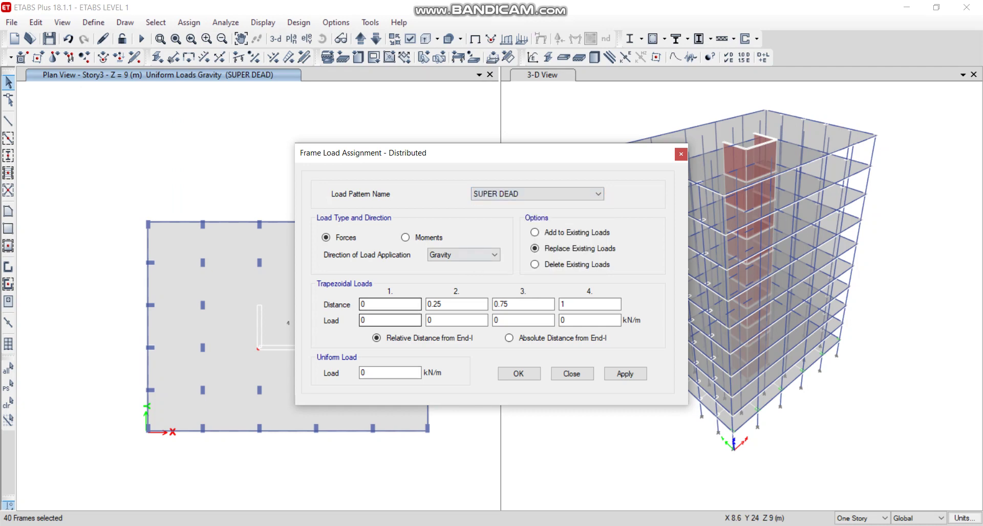
{"action": "double_click", "coordinate": [364, 372]}
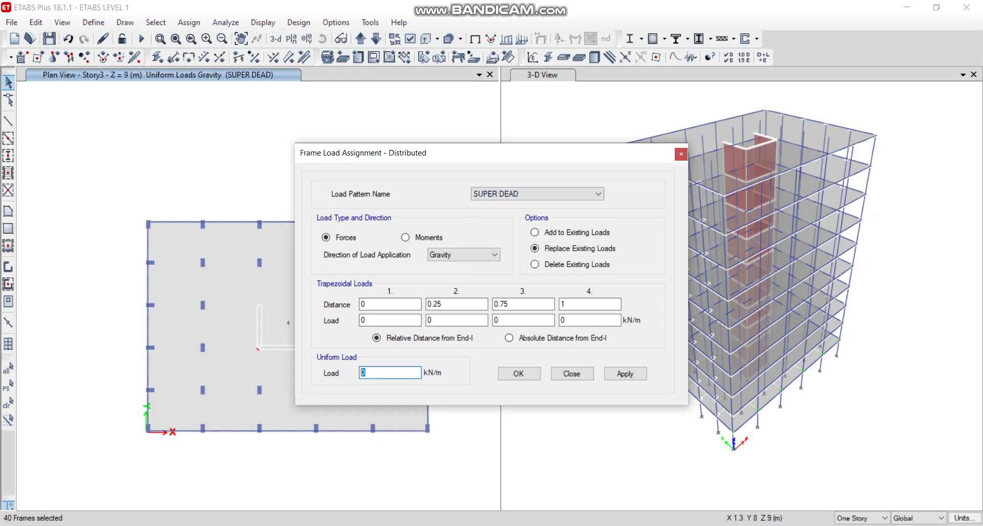
{"action": "type", "text": "5"}
{"action": "left_click", "coordinate": [624, 374]}
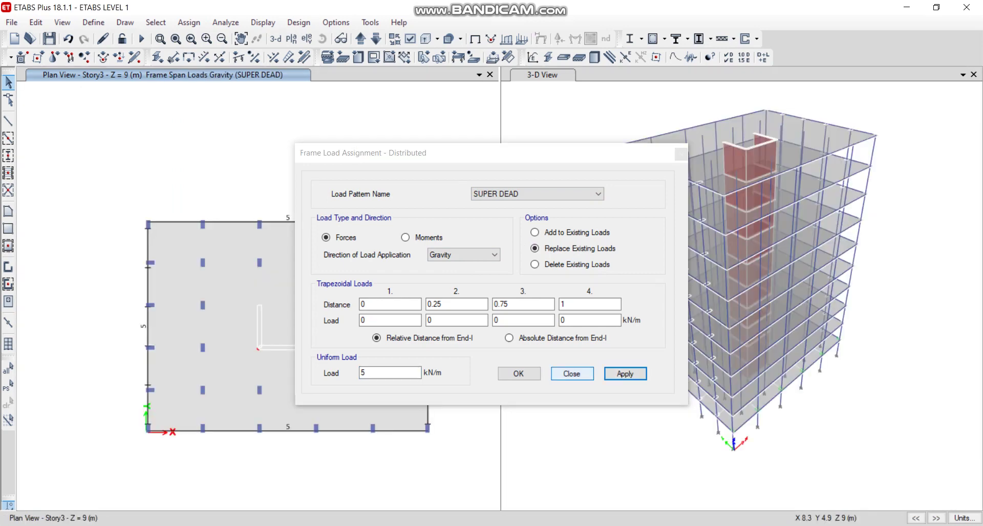
{"action": "key", "text": "Return"}
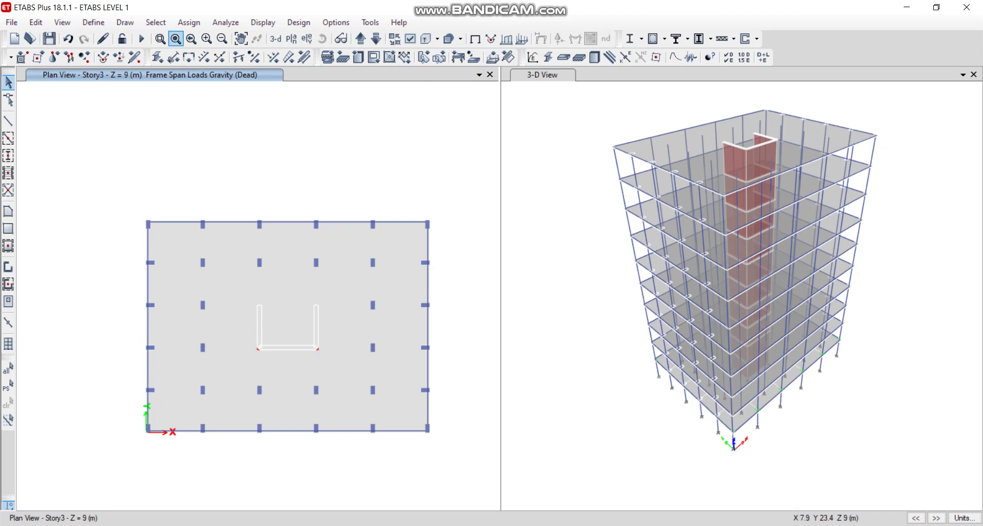
{"action": "left_click", "coordinate": [92, 22]}
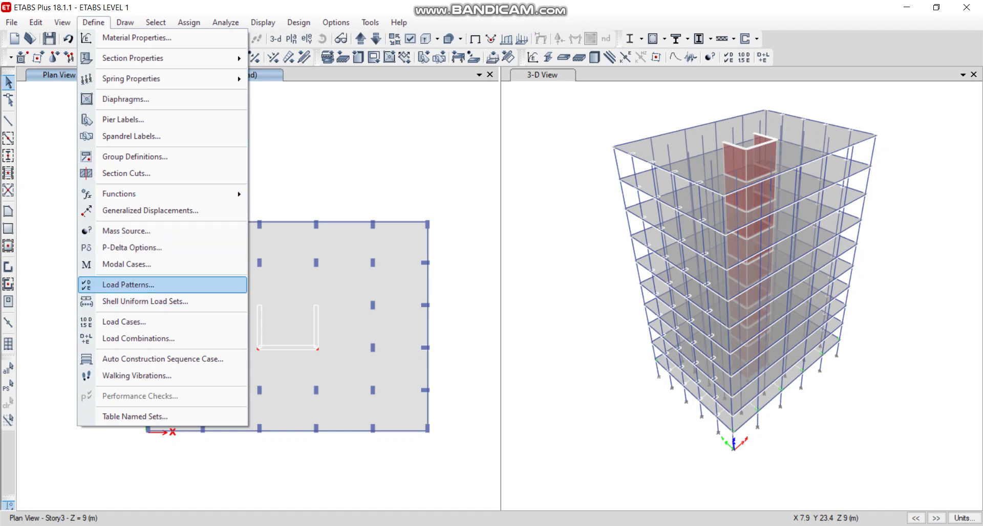
{"action": "left_click", "coordinate": [129, 285]}
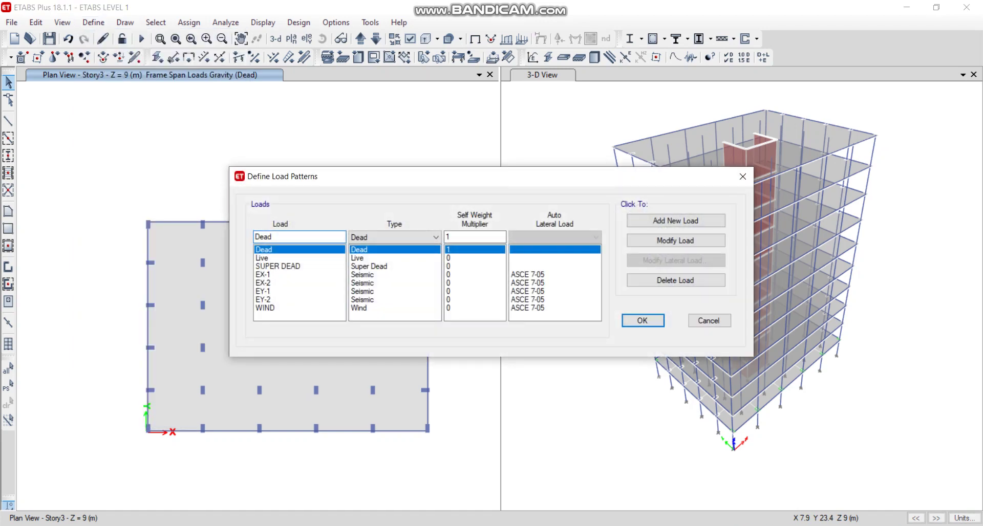
{"action": "left_click", "coordinate": [276, 267]}
{"action": "left_click", "coordinate": [263, 258]}
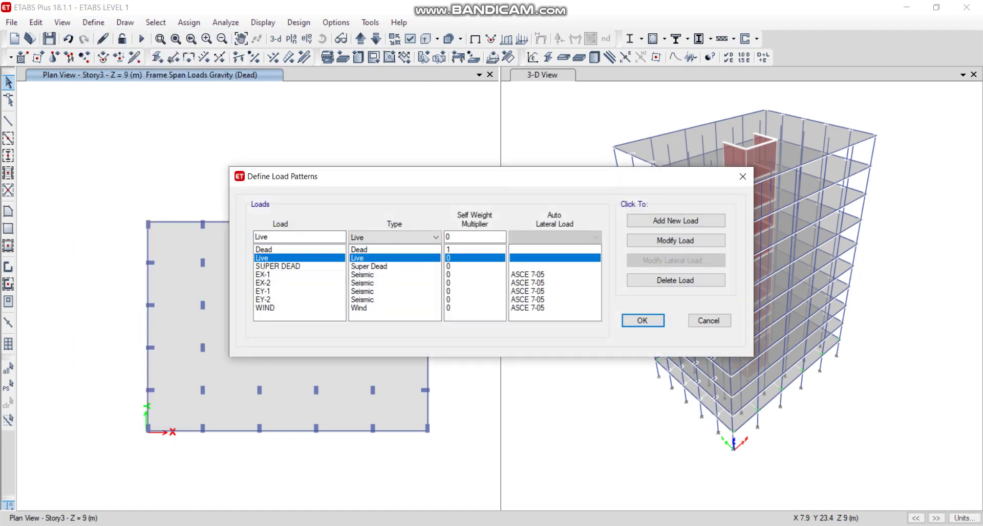
{"action": "left_click", "coordinate": [264, 250]}
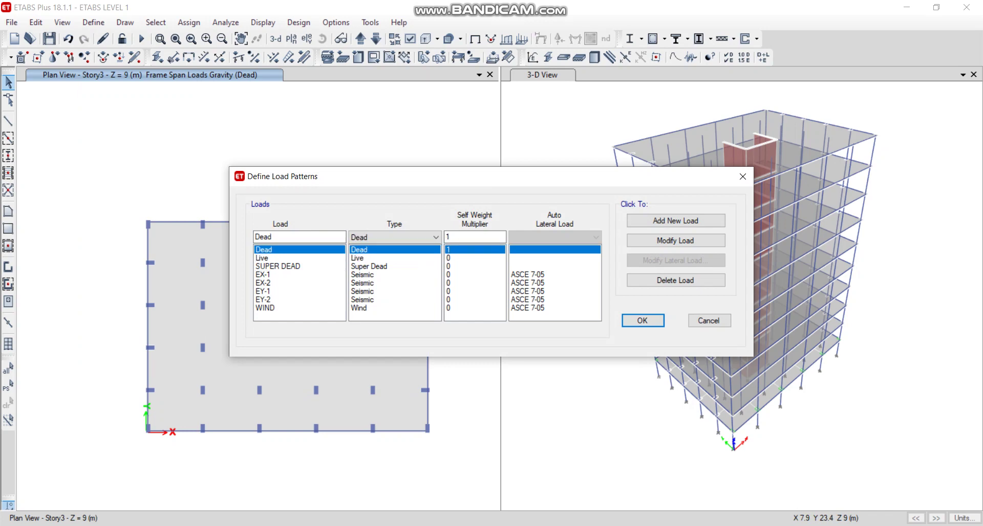
{"action": "left_click", "coordinate": [264, 274]}
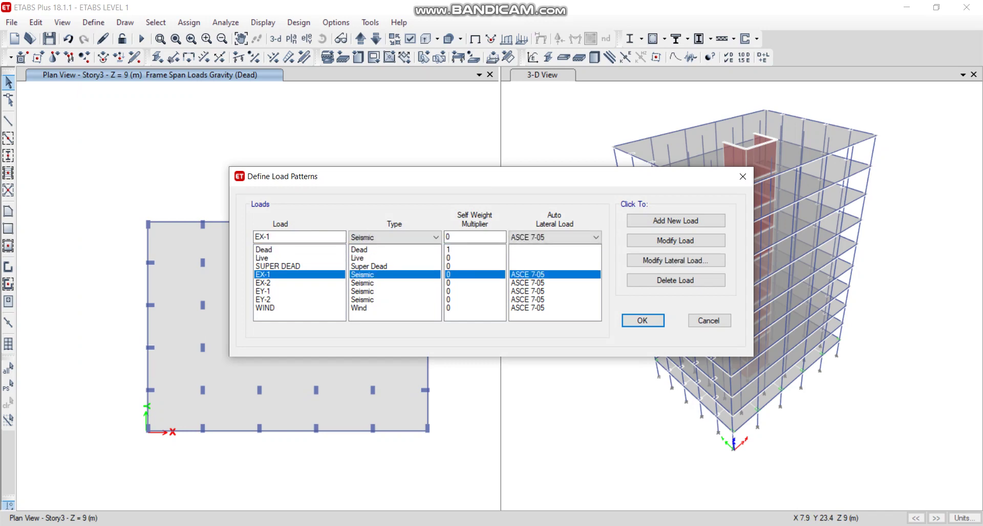
{"action": "left_click", "coordinate": [263, 283]}
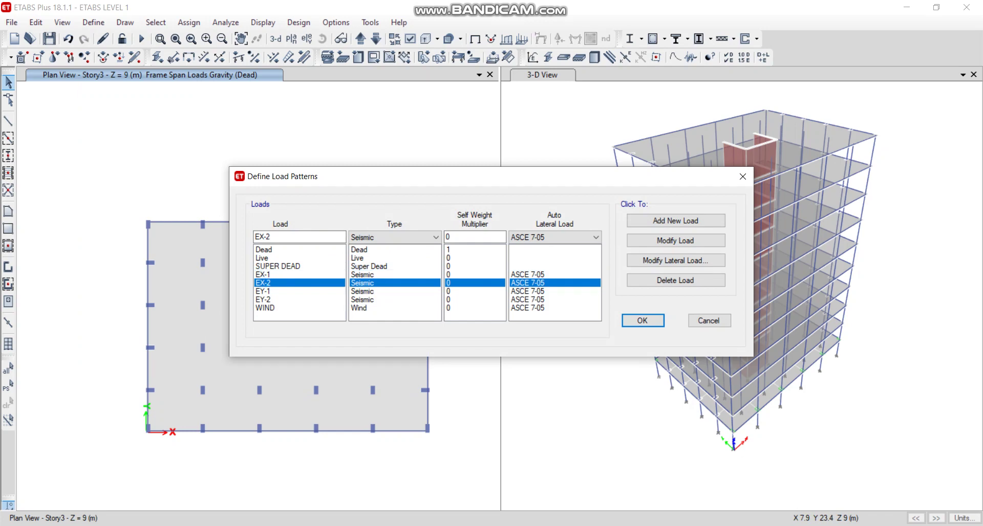
{"action": "left_click", "coordinate": [264, 275]}
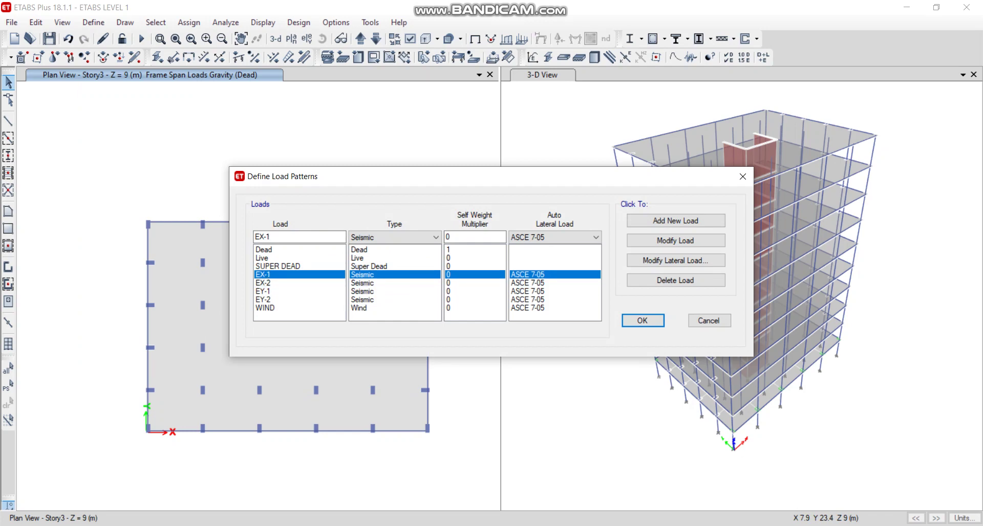
{"action": "left_click", "coordinate": [264, 283]}
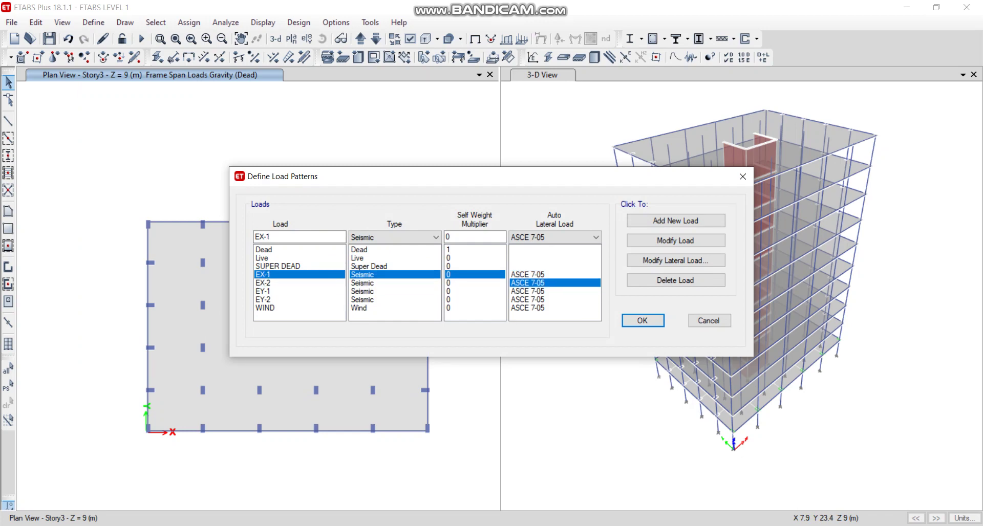
{"action": "left_click", "coordinate": [263, 291]}
{"action": "left_click", "coordinate": [264, 300]}
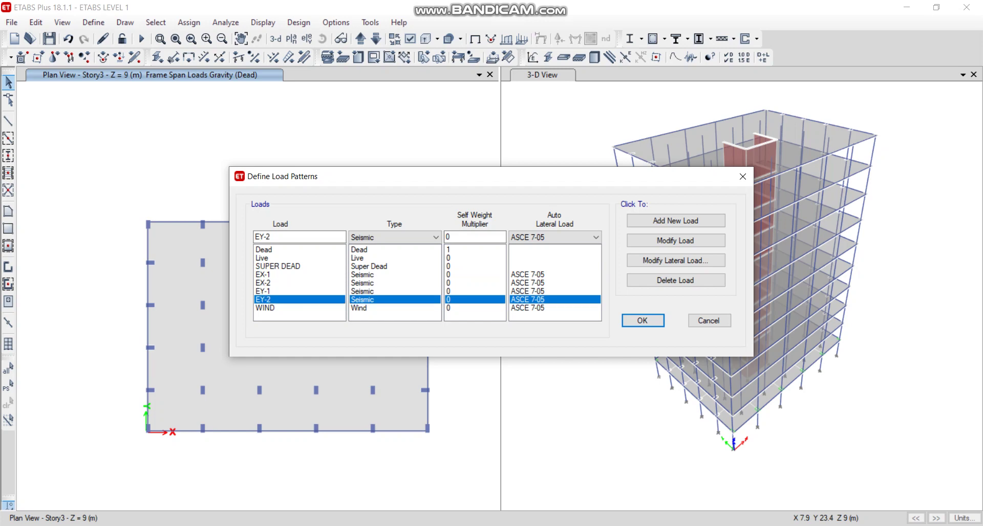
{"action": "left_click", "coordinate": [265, 308]}
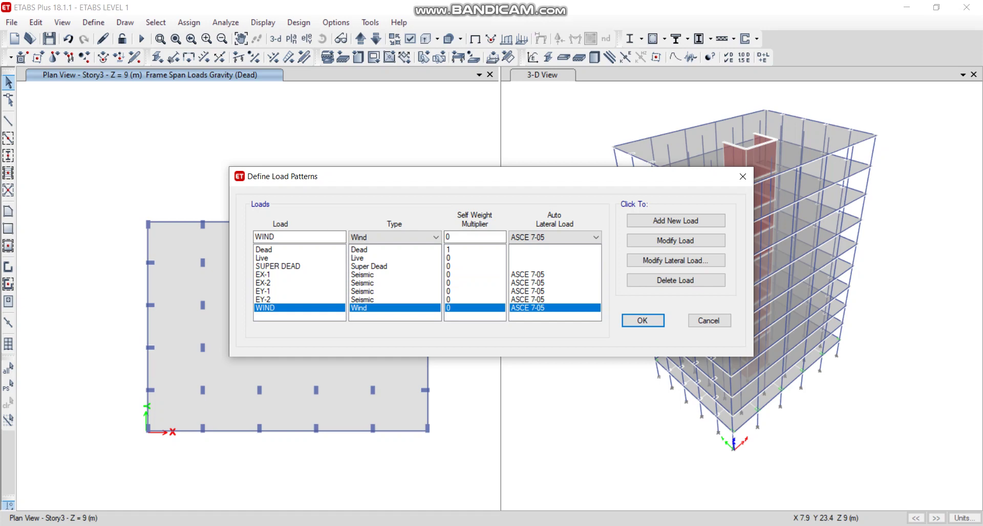
{"action": "left_click", "coordinate": [709, 320]}
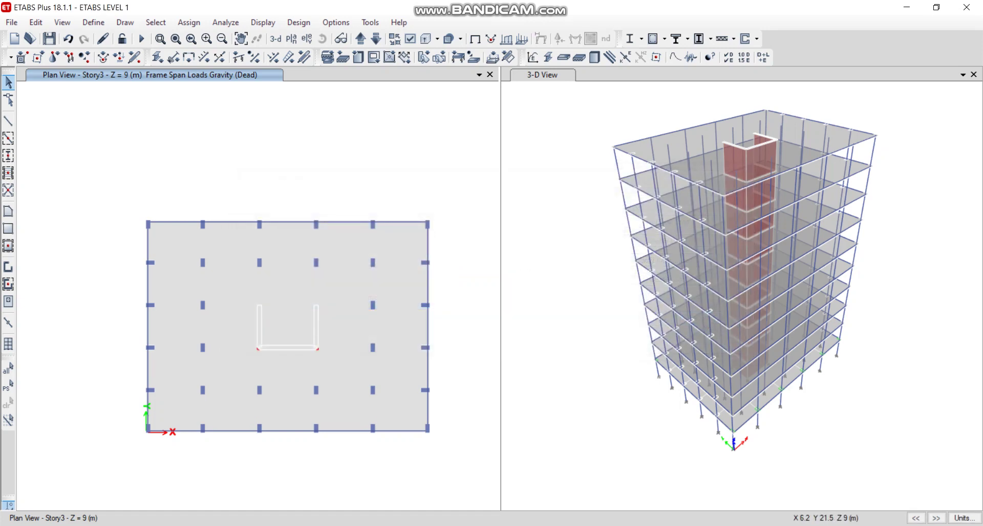